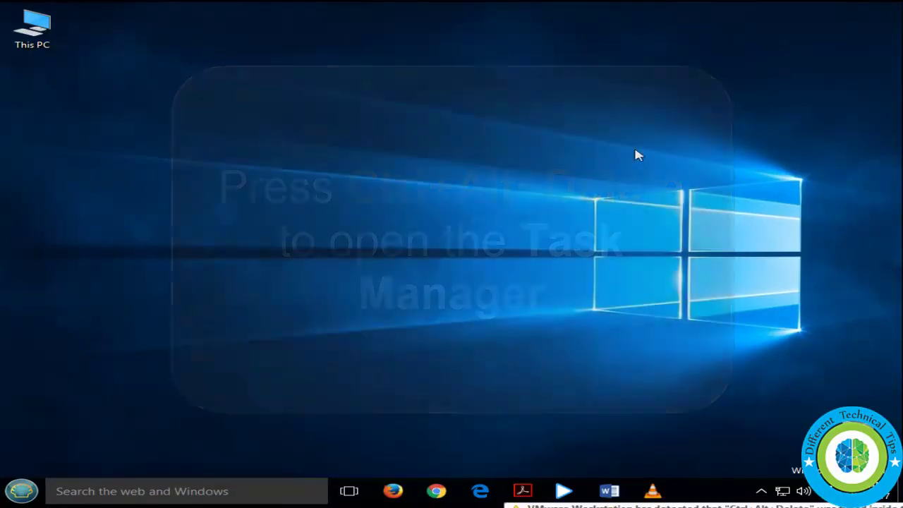
# Launch Command Prompt (cmd) as a new task with administrative privileges through Task Manager
pyautogui.hotkey('ctrl', 'alt', 'Delete')
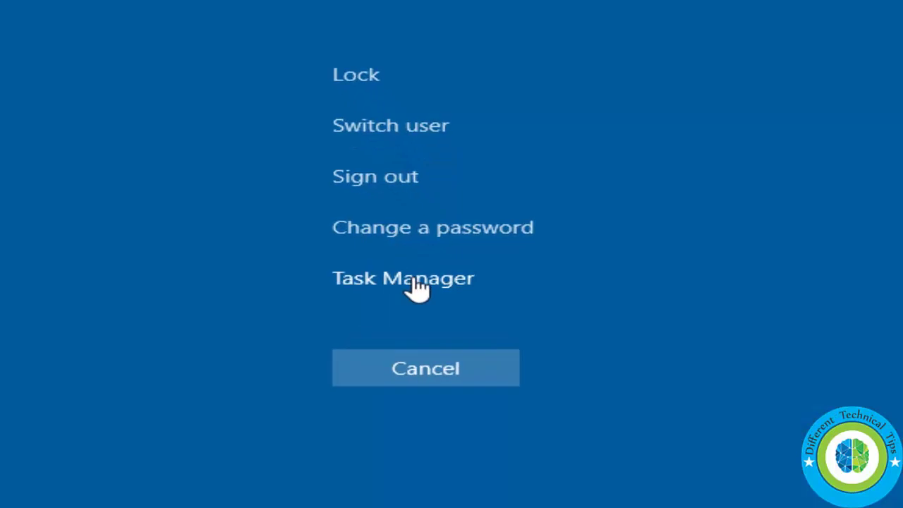
pyautogui.click(417, 278)
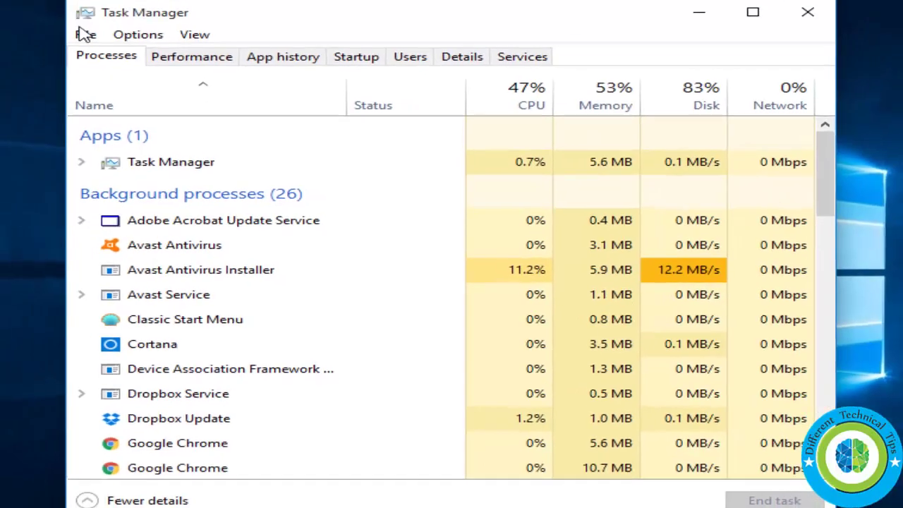
pyautogui.click(98, 49)
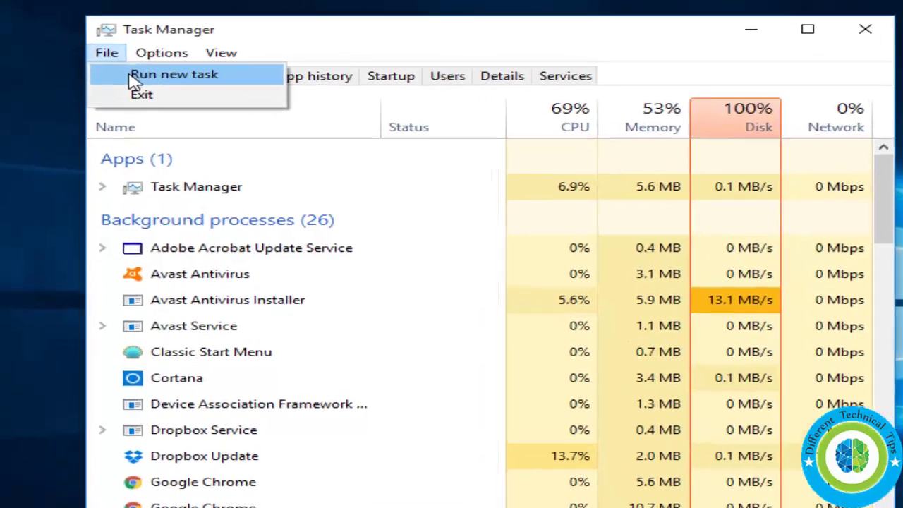
pyautogui.click(121, 71)
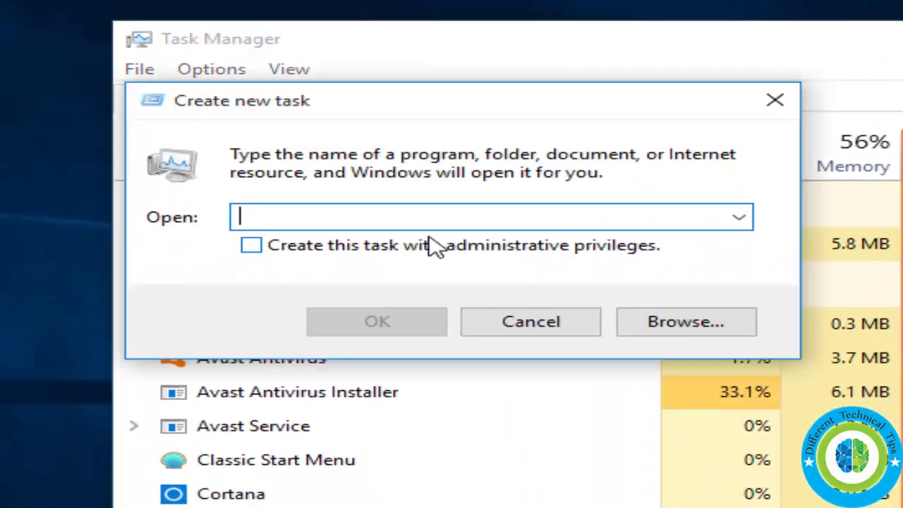
pyautogui.write('cmd')
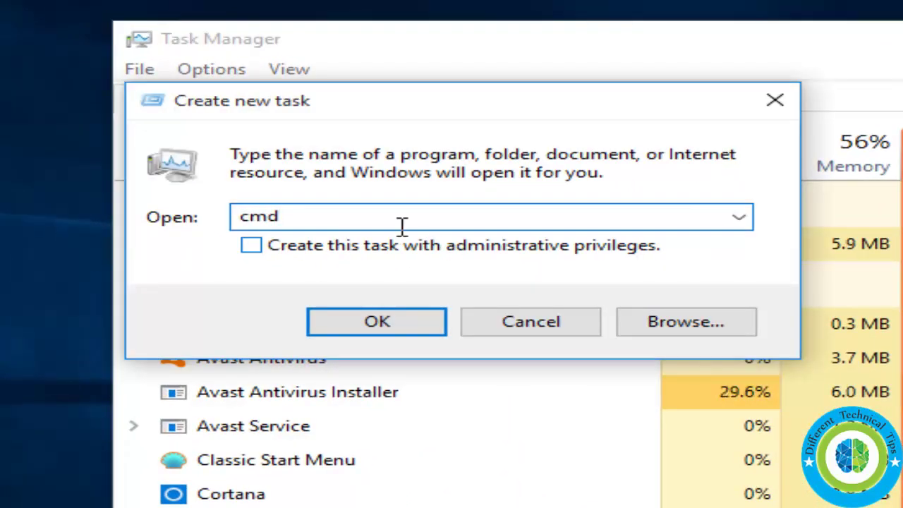
pyautogui.click(250, 247)
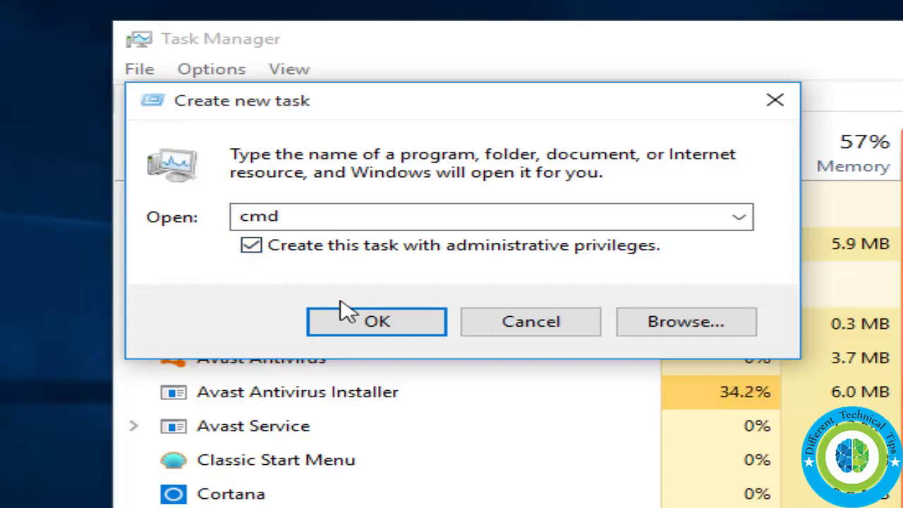
pyautogui.click(366, 325)
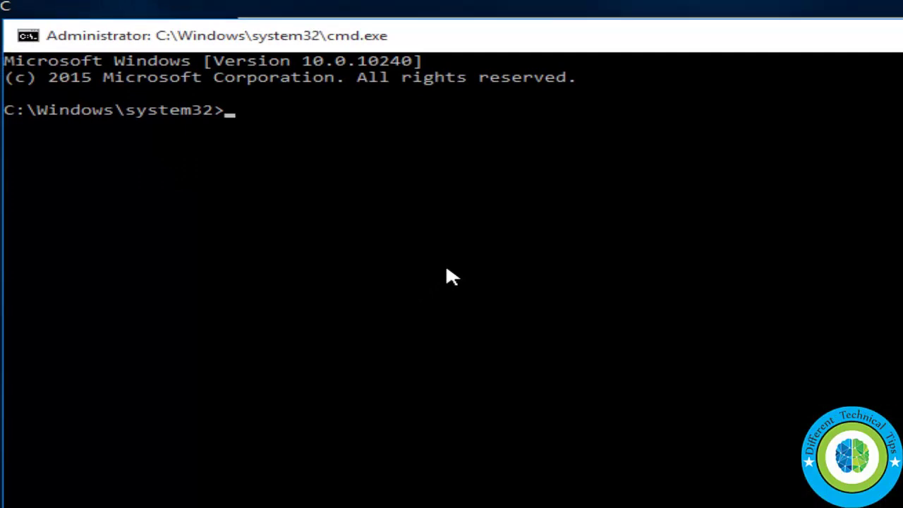
# Scan the protected system files with the command sfc /scannow
pyautogui.write('sfc /s')
pyautogui.write('canm')
pyautogui.press('BackSpace')
pyautogui.write('nm')
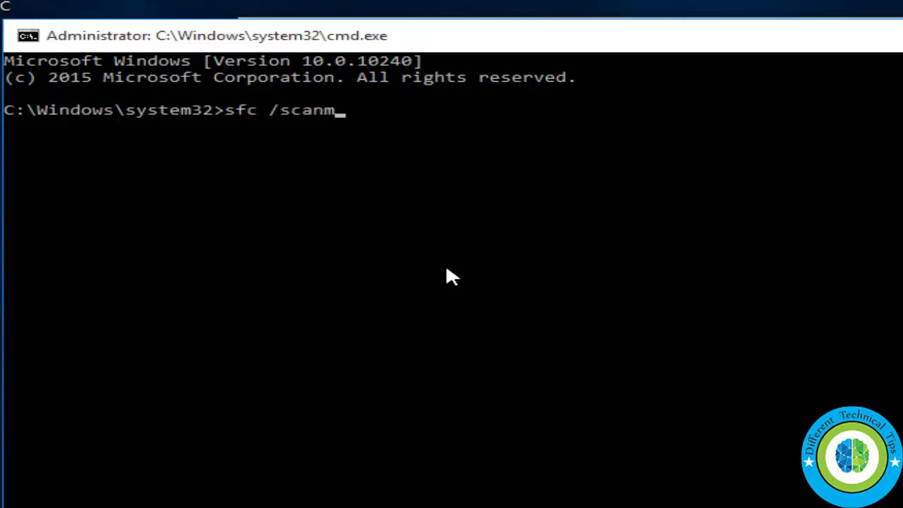
pyautogui.press('BackSpace')
pyautogui.write('now')
pyautogui.press('Return')
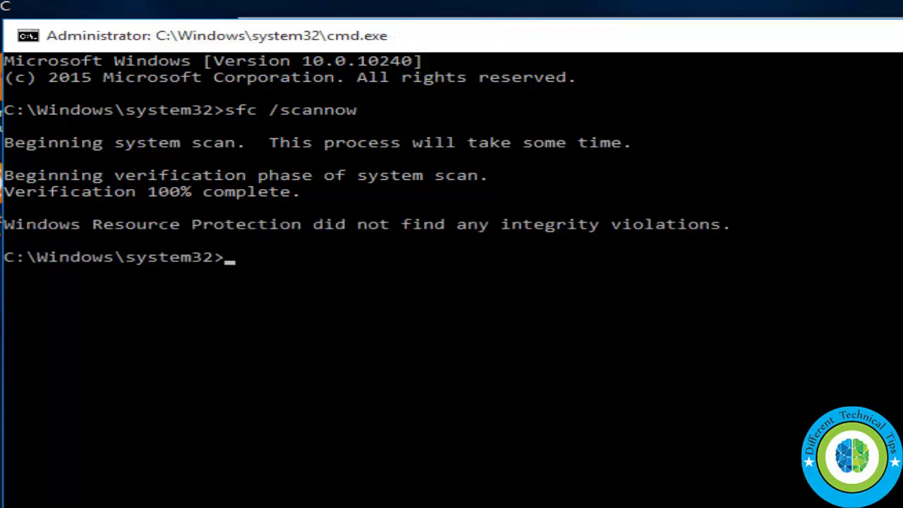
# Check the Windows image for corruption with the command dism /online /cleanup-image /scanhealth
pyautogui.write('dism')
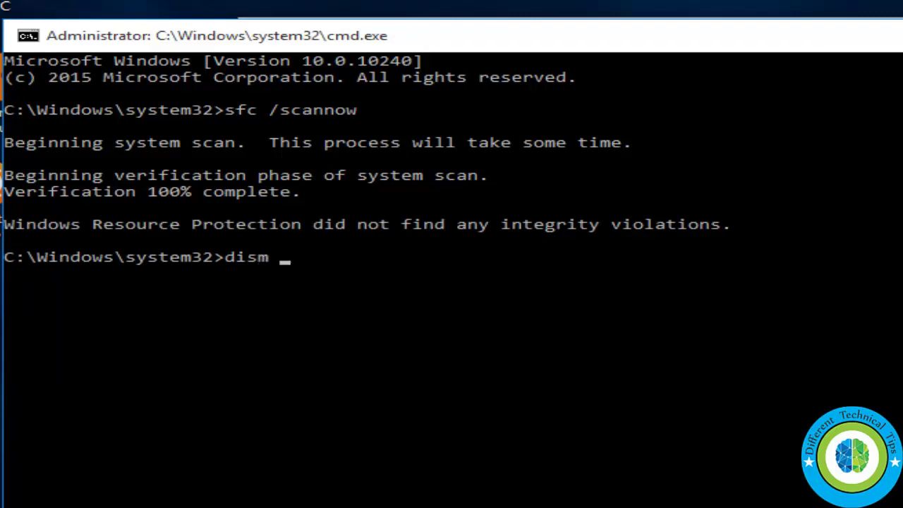
pyautogui.write(' /online /')
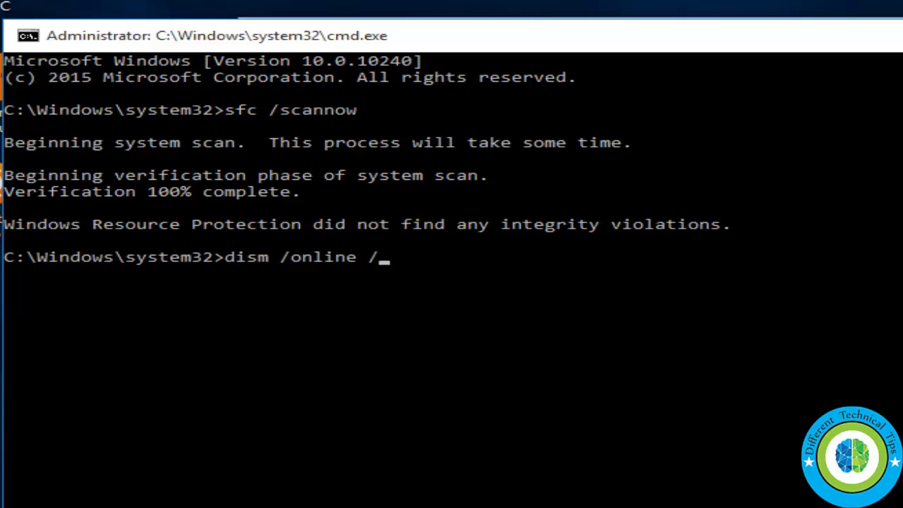
pyautogui.write('clean')
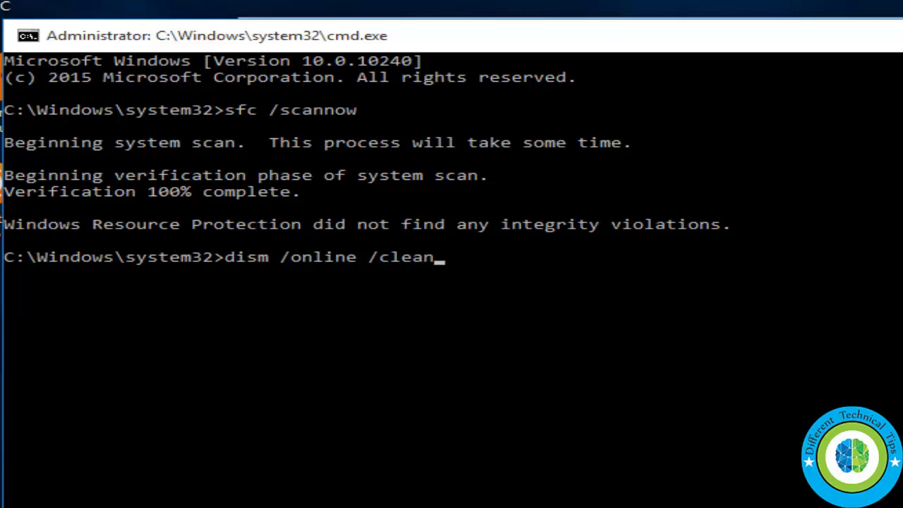
pyautogui.write('up-image')
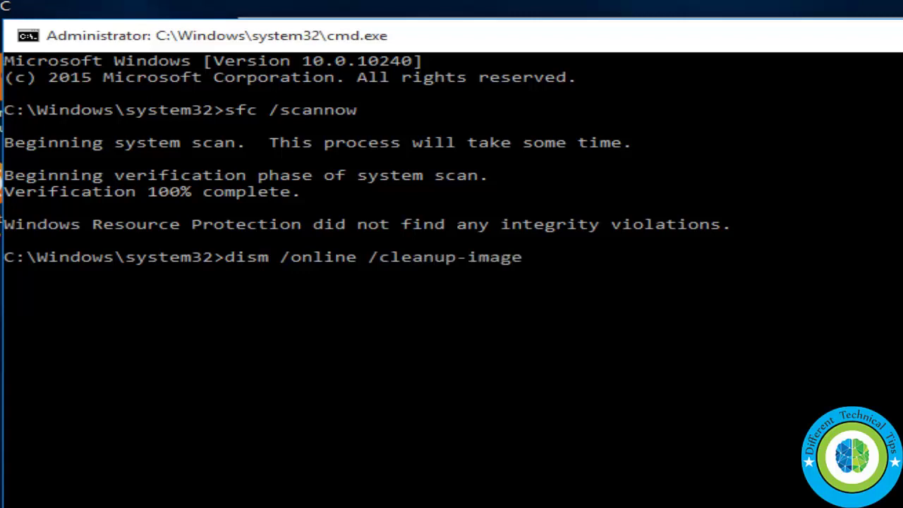
pyautogui.write(' /scanhealth')
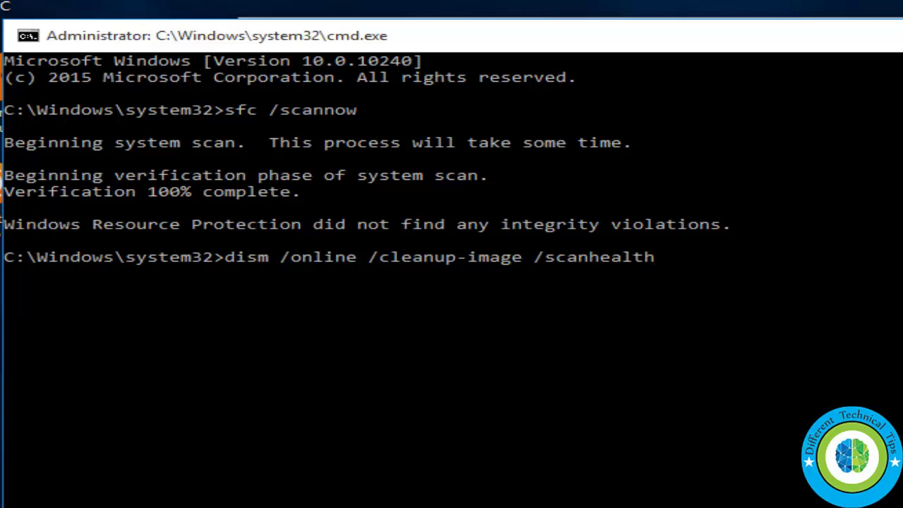
pyautogui.press('Return')
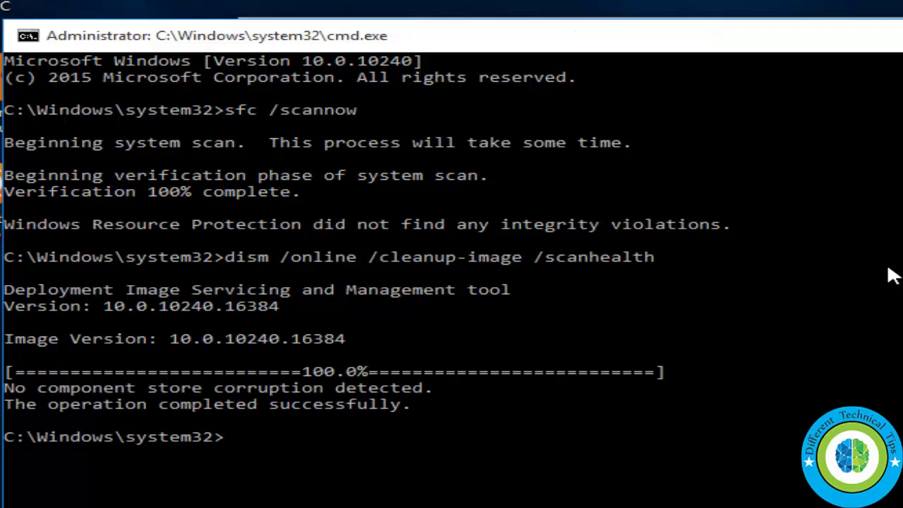
# Repair the Windows image with the command dism /online /cleanup-image /restorehealth
pyautogui.write('dism /online ')
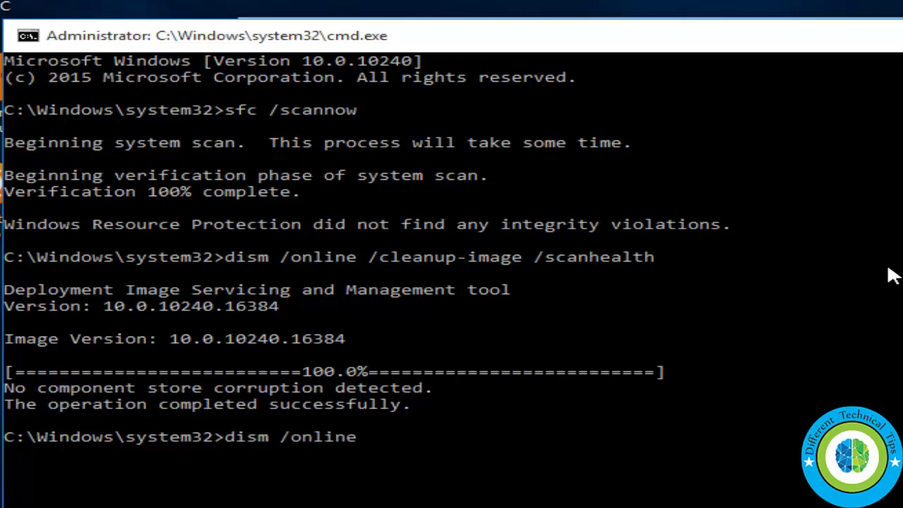
pyautogui.write('/cleanup-image')
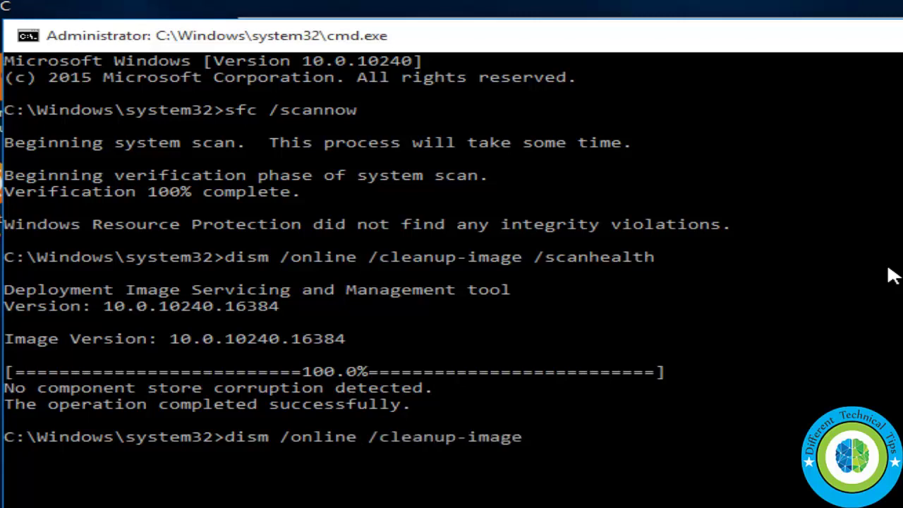
pyautogui.write(' /restorehealth')
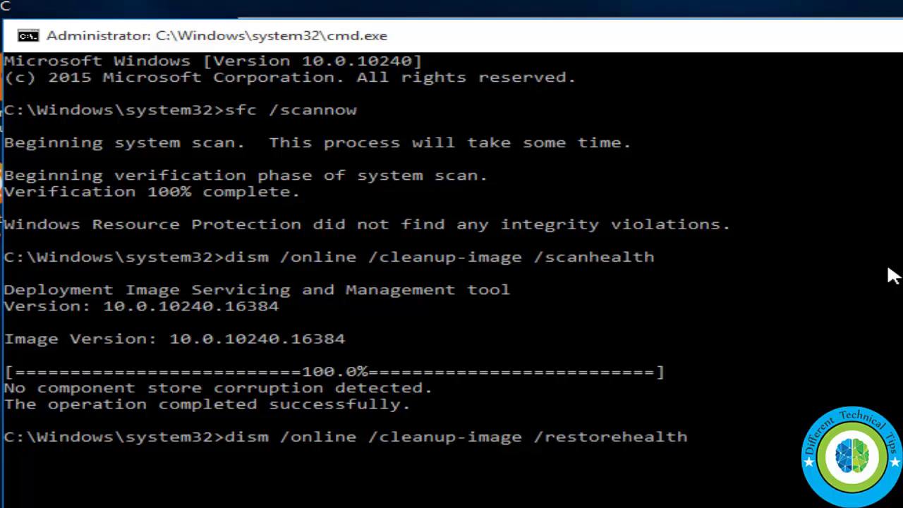
pyautogui.press('Return')
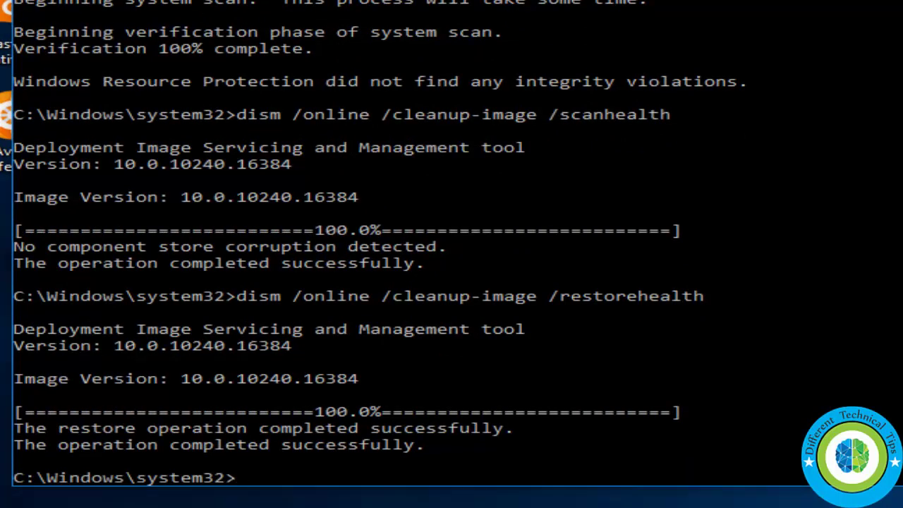
# Run sfc /scannow once more after the image repair
pyautogui.write('sfc /scanno')
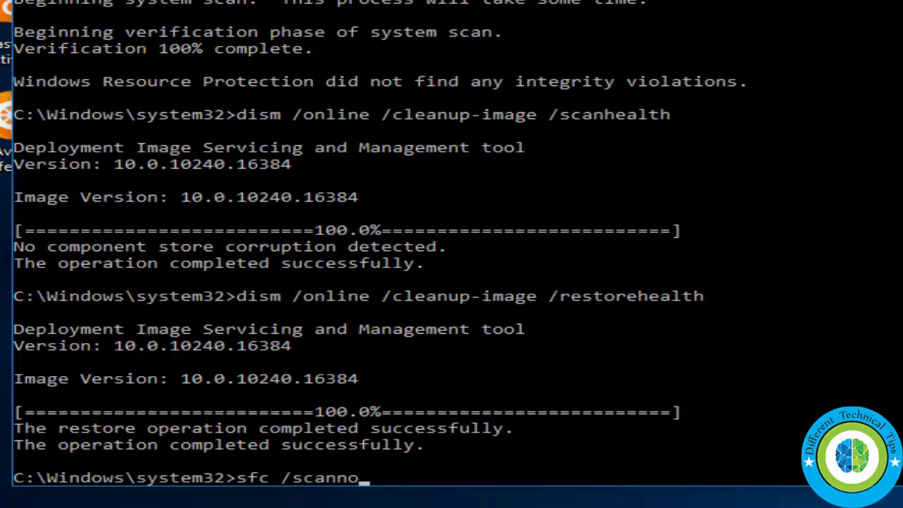
pyautogui.write('w')
pyautogui.press('Return')
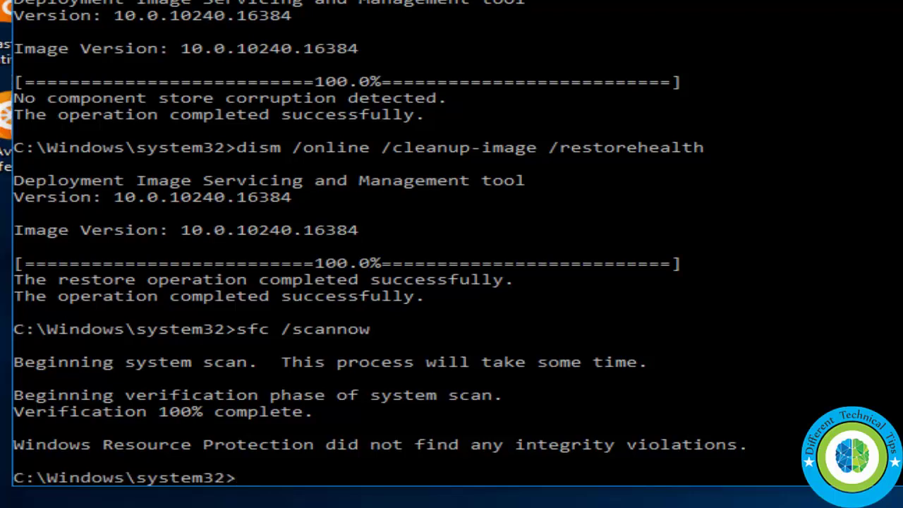
# Exit the Command Prompt session and close Task Manager
pyautogui.write('exit')
pyautogui.press('Return')
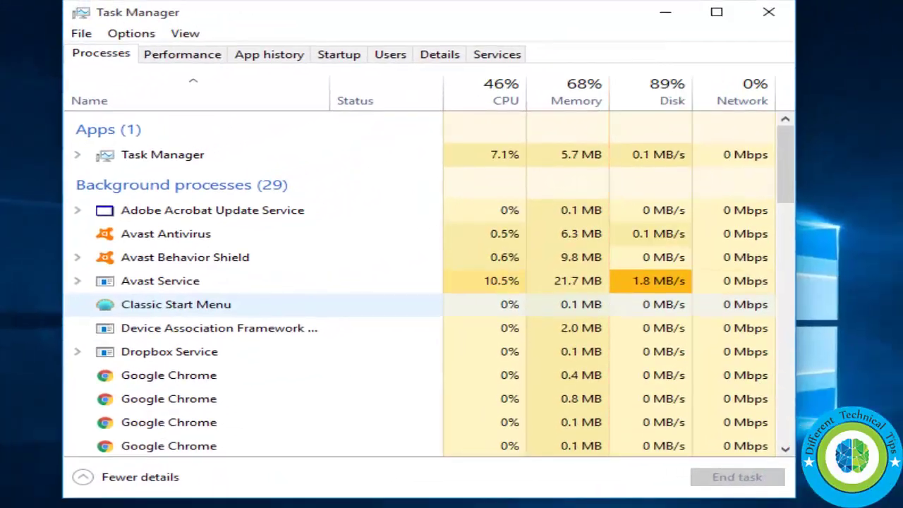
pyautogui.click(768, 16)
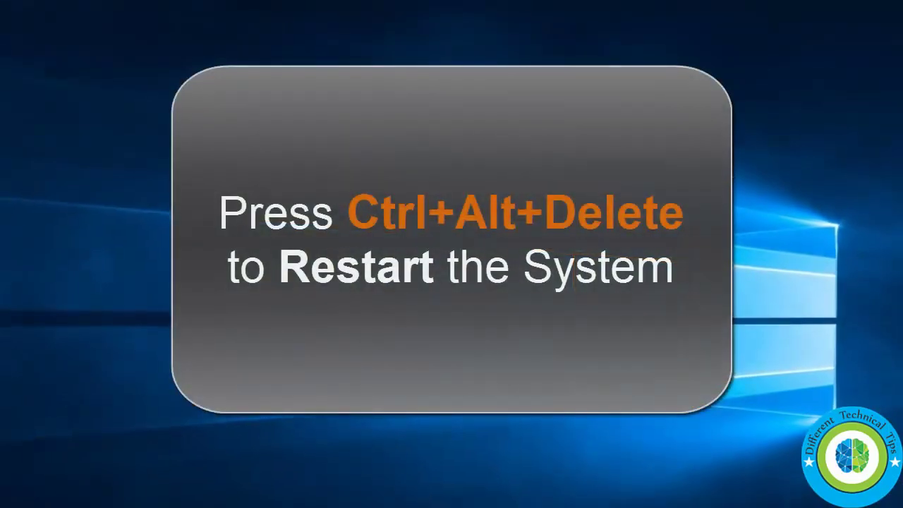
# Restart the system from the Windows security options screen
pyautogui.hotkey('ctrl', 'alt', 'Delete')
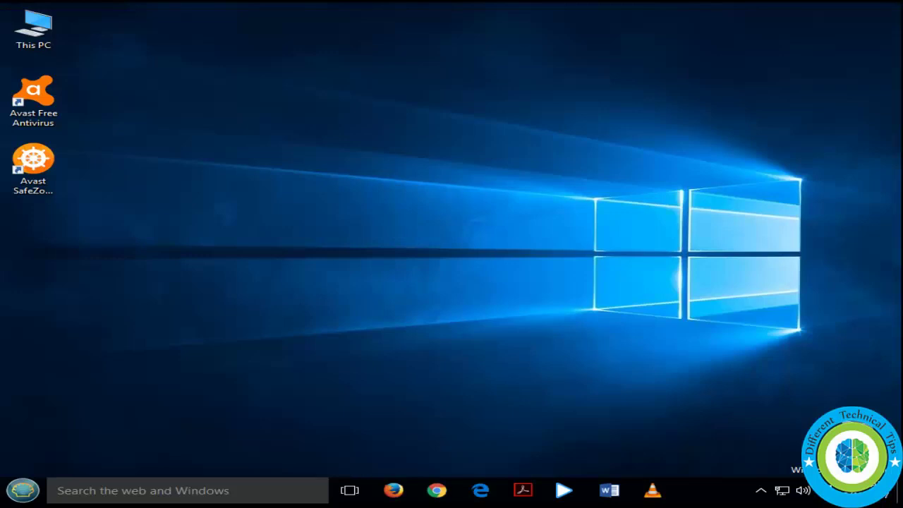
pyautogui.click(232, 202)
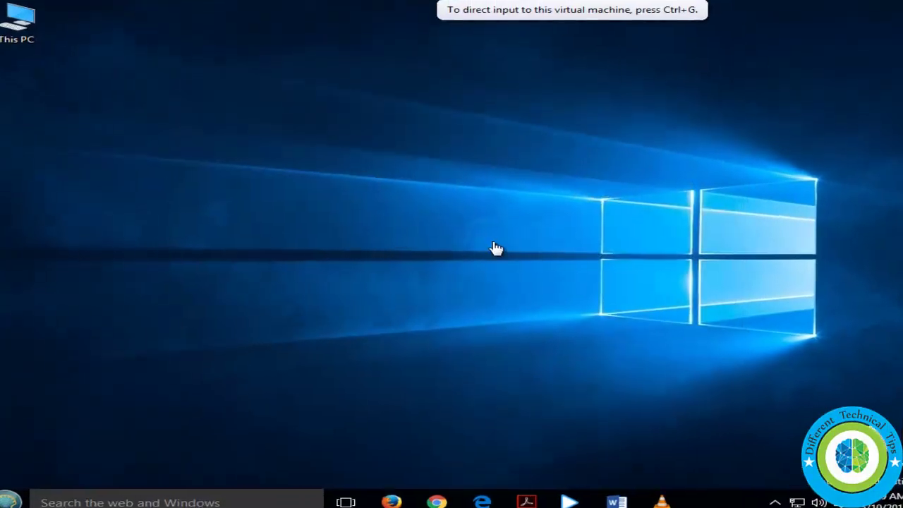
# Reopen Task Manager and run cmd as a new task with administrative privileges
pyautogui.hotkey('ctrl', 'alt', 'Delete')
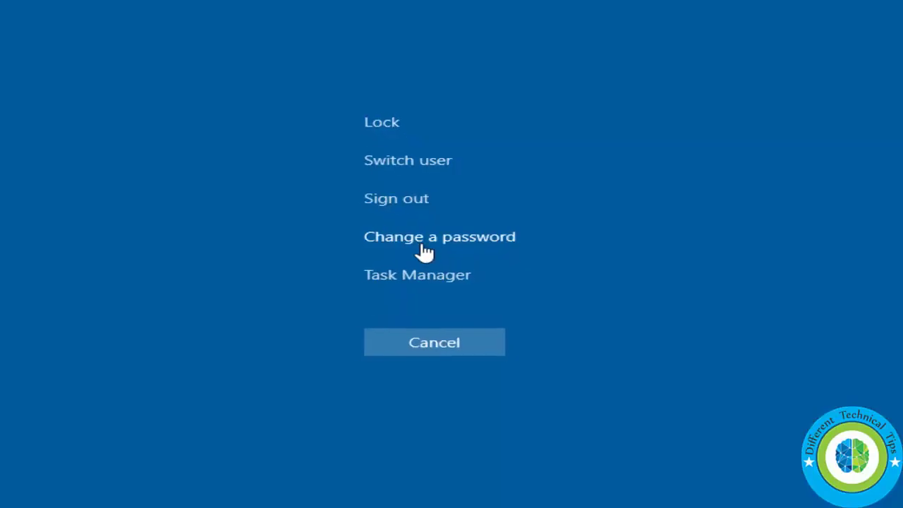
pyautogui.click(397, 284)
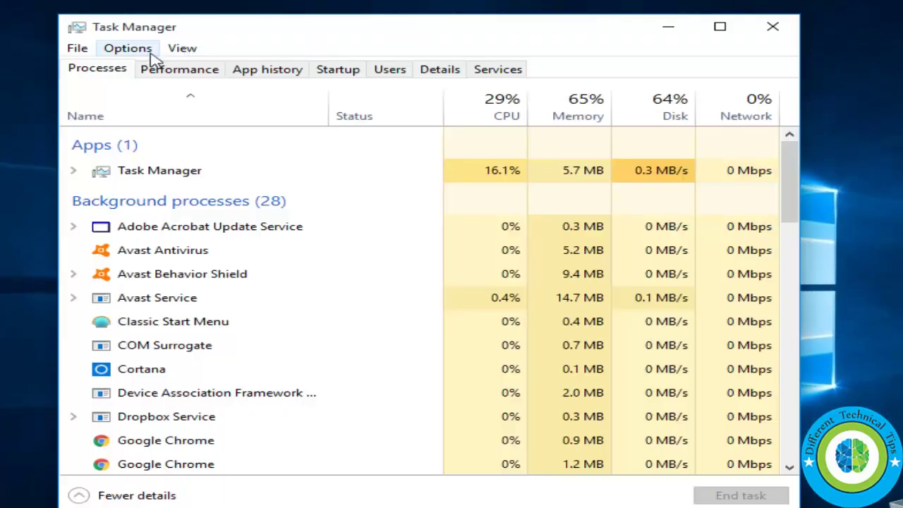
pyautogui.click(77, 50)
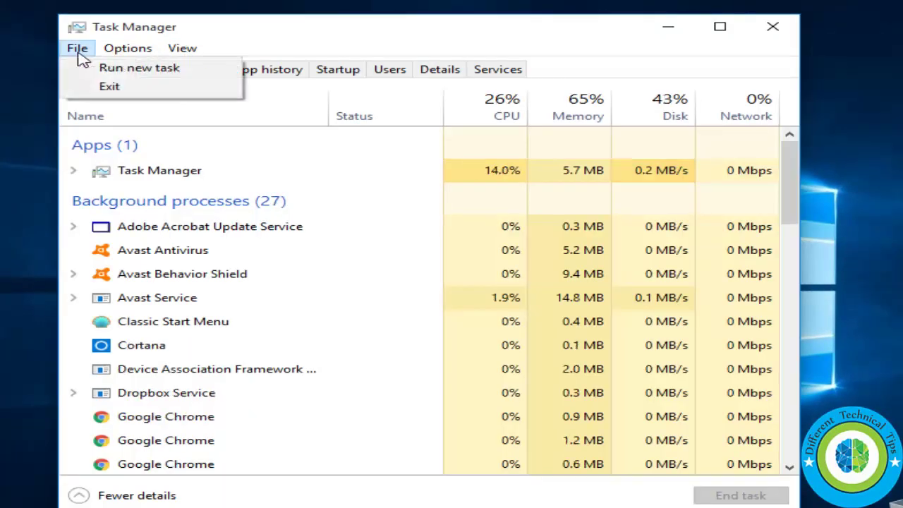
pyautogui.click(113, 71)
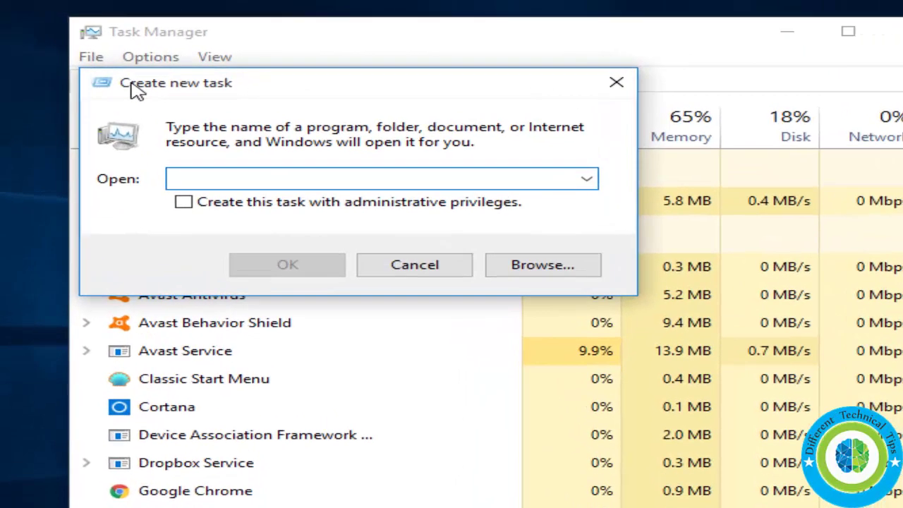
pyautogui.write('cmd')
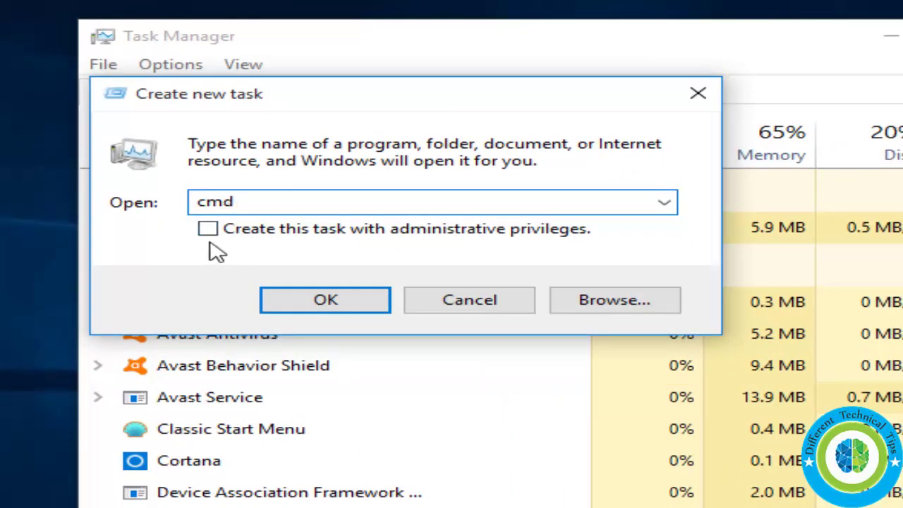
pyautogui.click(208, 229)
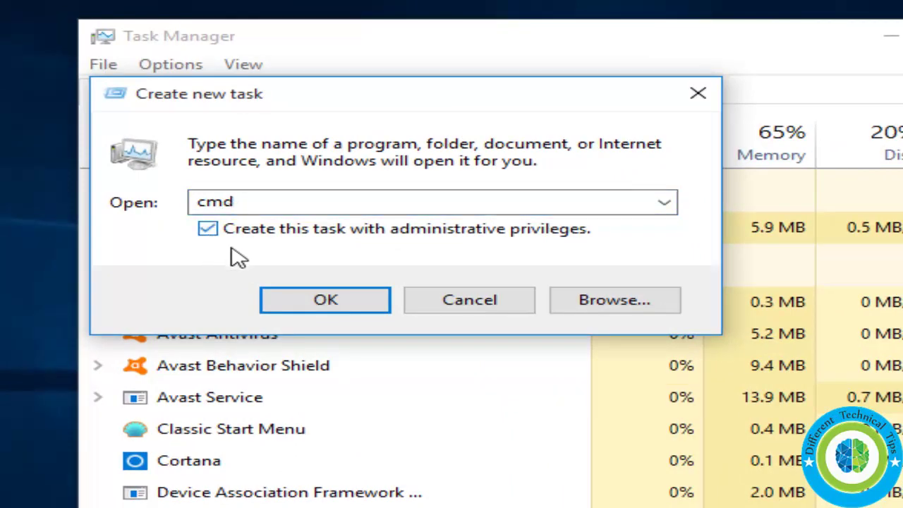
pyautogui.click(315, 309)
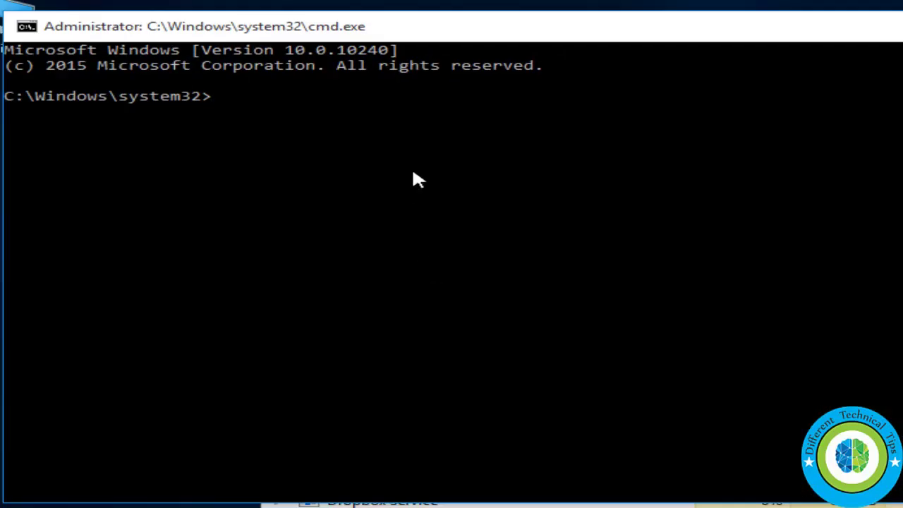
# Start PowerShell and run Get-AppXPackage -AllUsers | Foreach {Add-AppXPackage -DisableDevelopmentMode -Register "$($_.InstallLocation)\AppXManifest.xml"}
pyautogui.write('powershell')
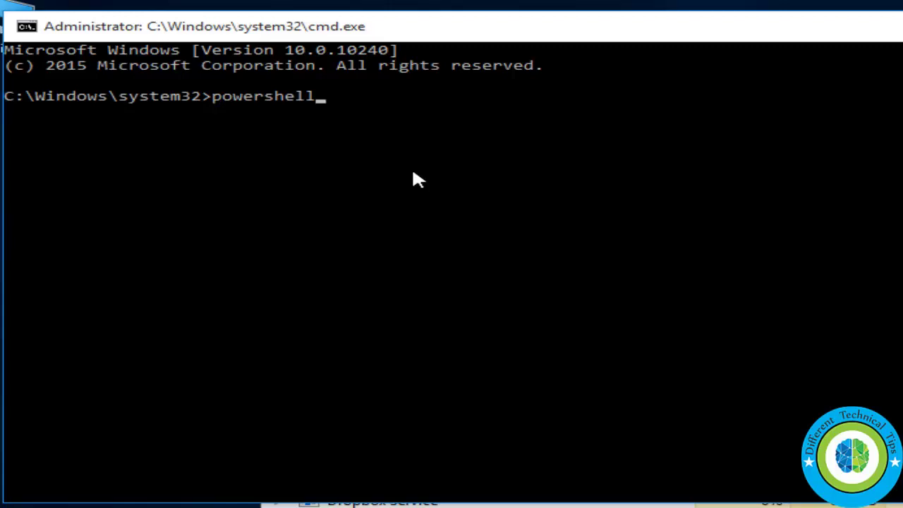
pyautogui.press('Return')
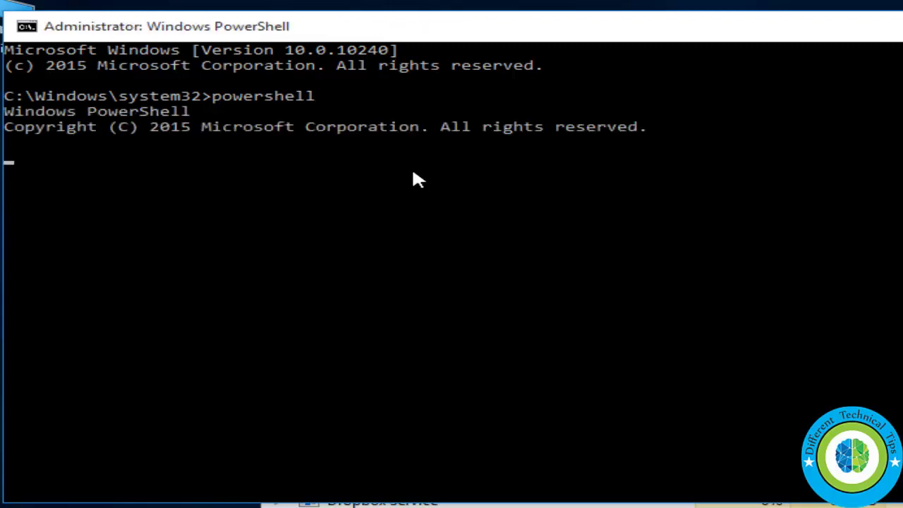
pyautogui.write('Get')
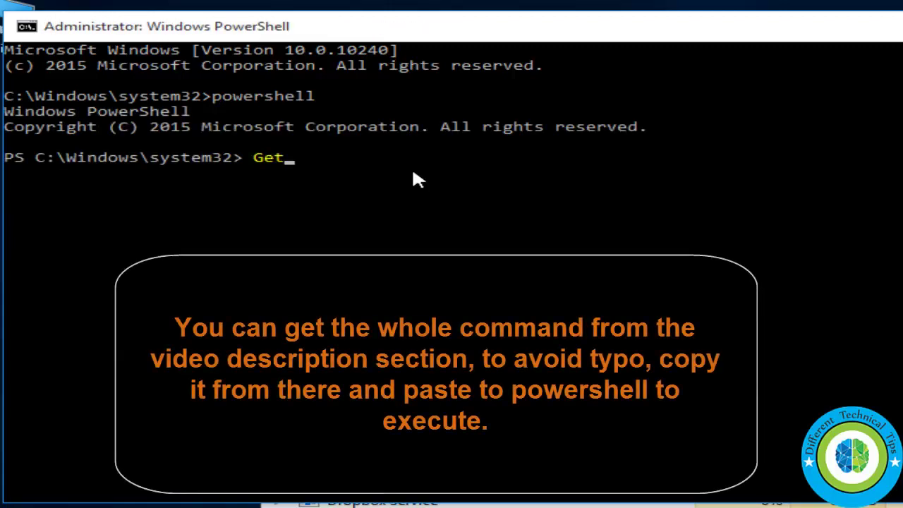
pyautogui.write('-App')
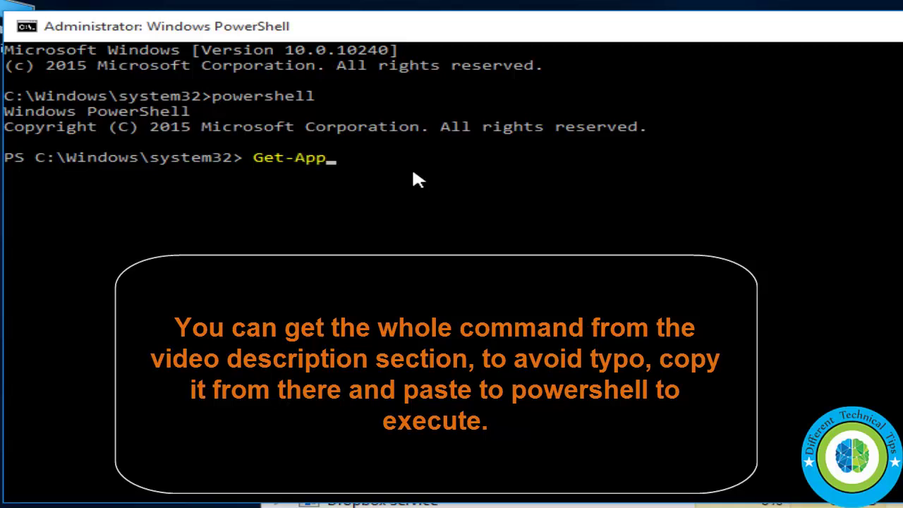
pyautogui.write('XPackage')
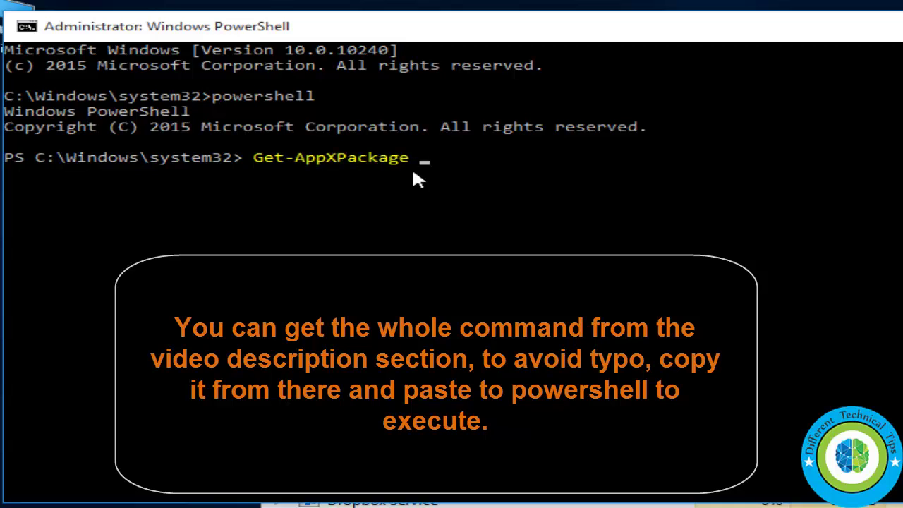
pyautogui.write(' -AllUsers')
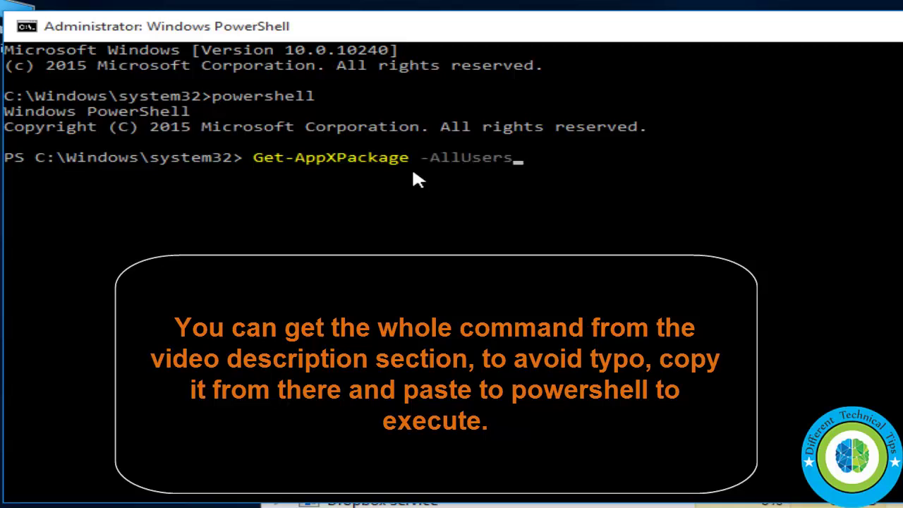
pyautogui.write(' | Foreach')
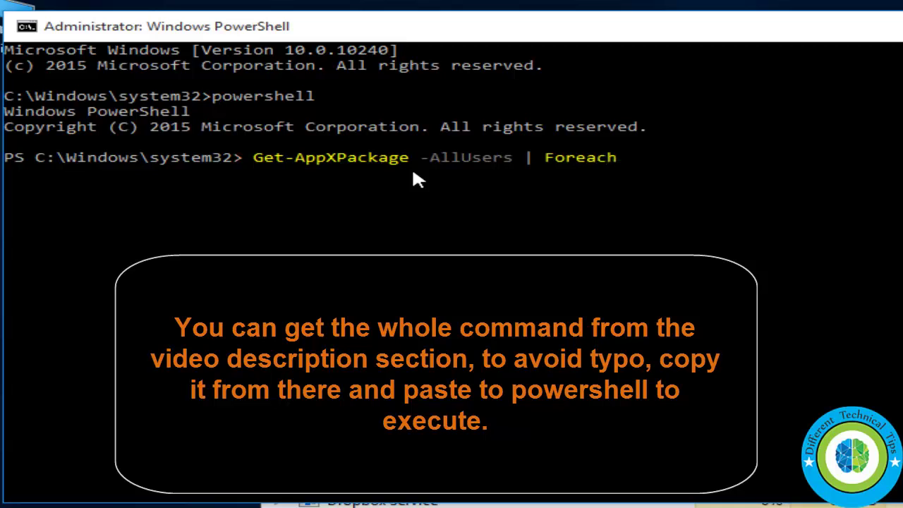
pyautogui.write(' {Add-App')
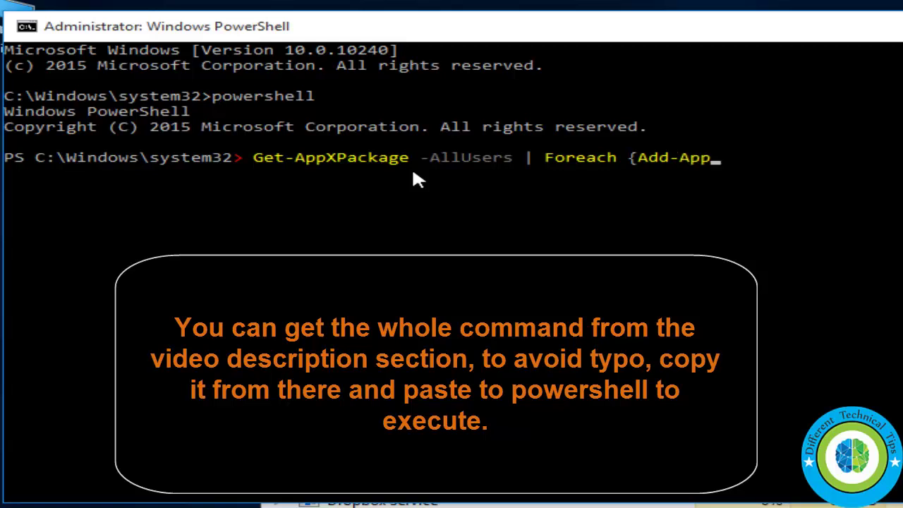
pyautogui.write('XPackage')
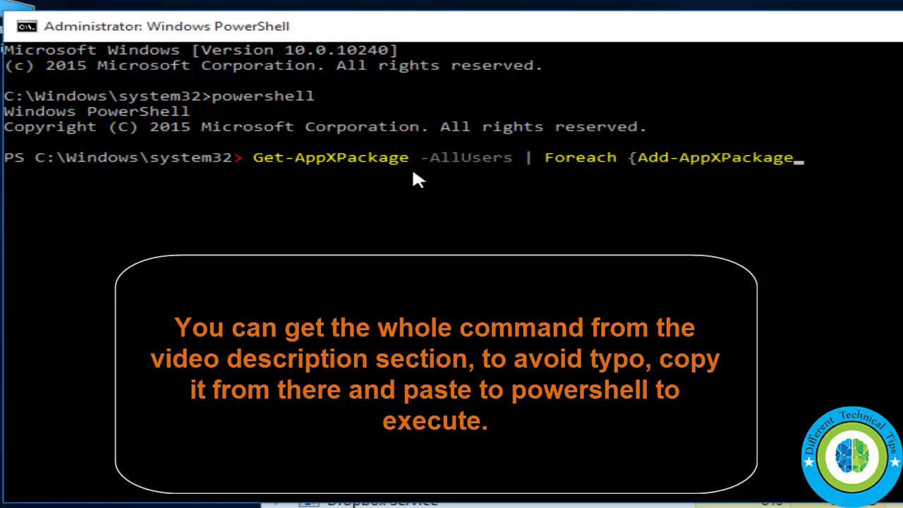
pyautogui.write(' -Disable')
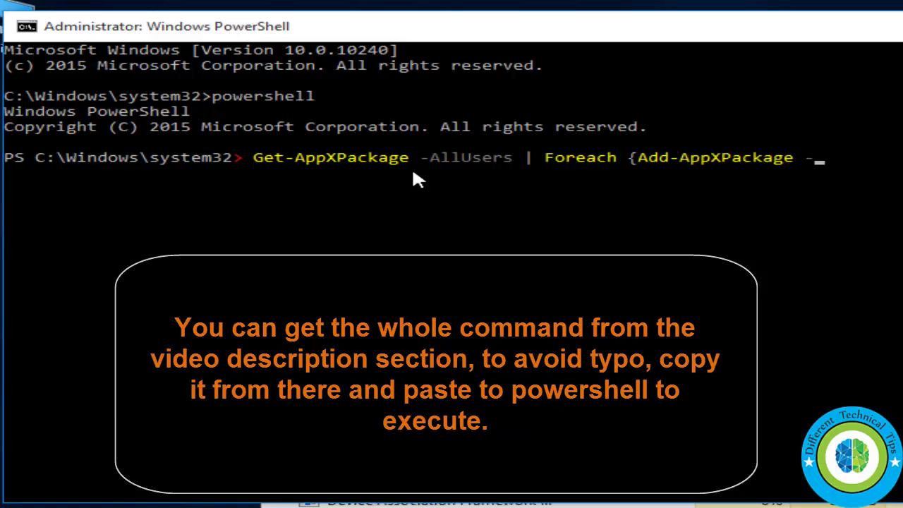
pyautogui.write('DevelopmentMode')
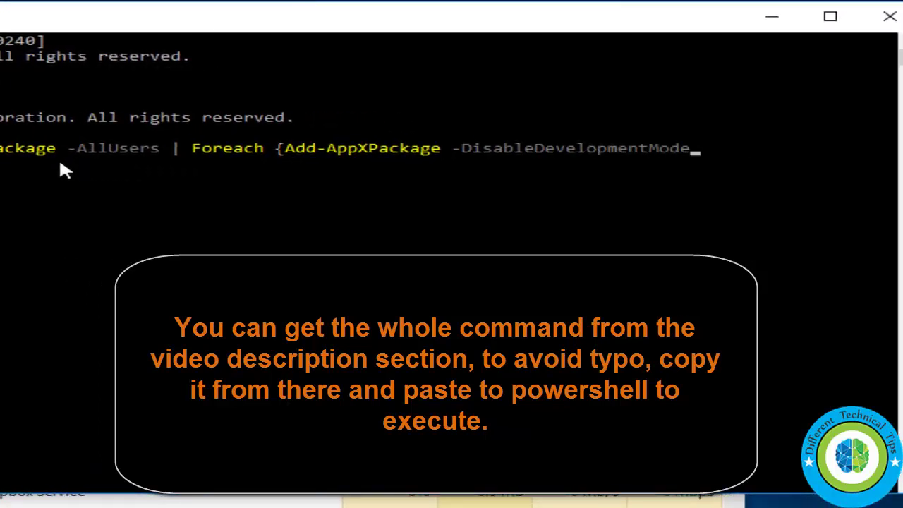
pyautogui.write(' -Register')
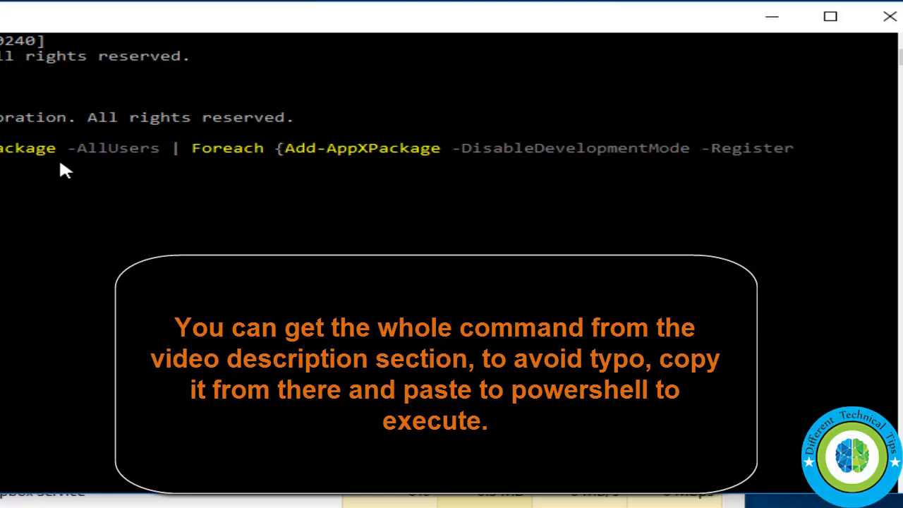
pyautogui.write(' "')
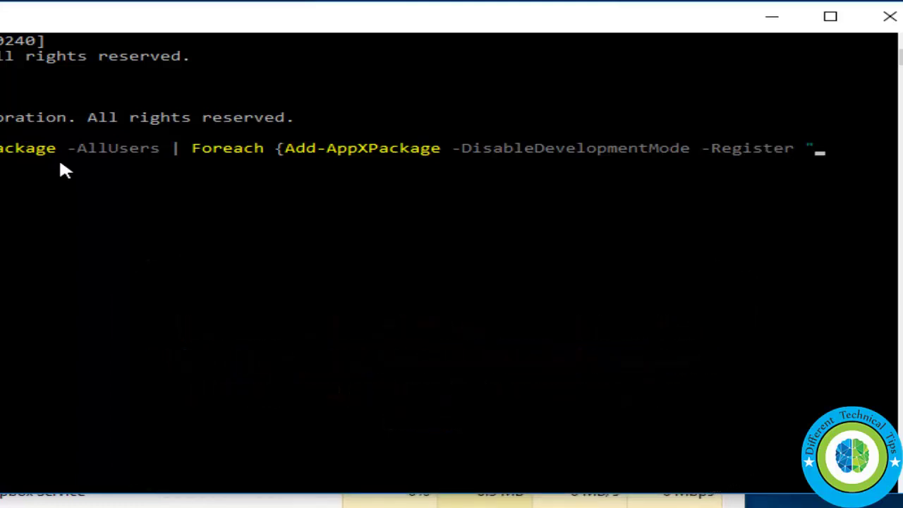
pyautogui.write('$($_.Install')
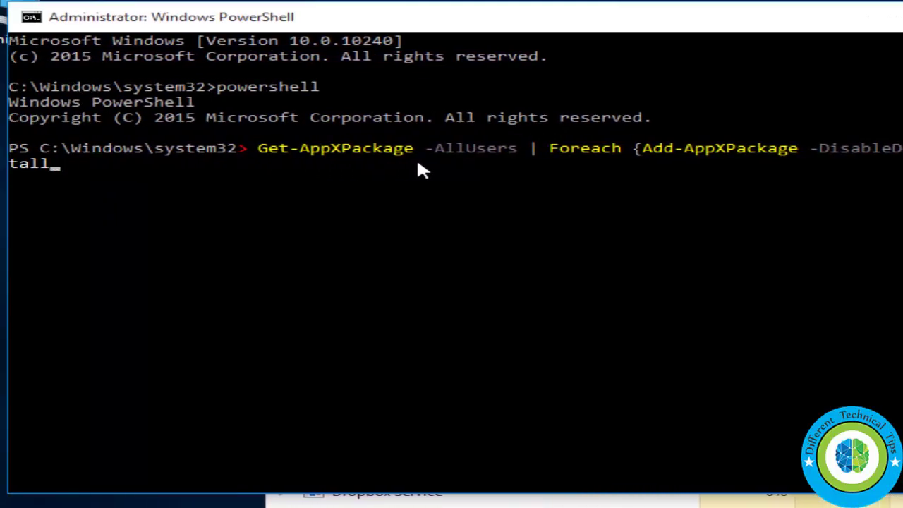
pyautogui.write('Location')
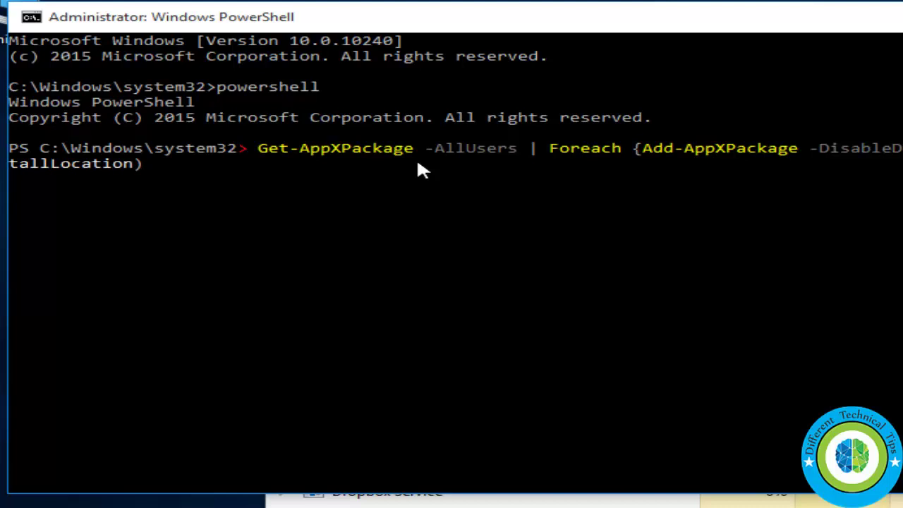
pyautogui.write(')\\AppXManifest.xml')
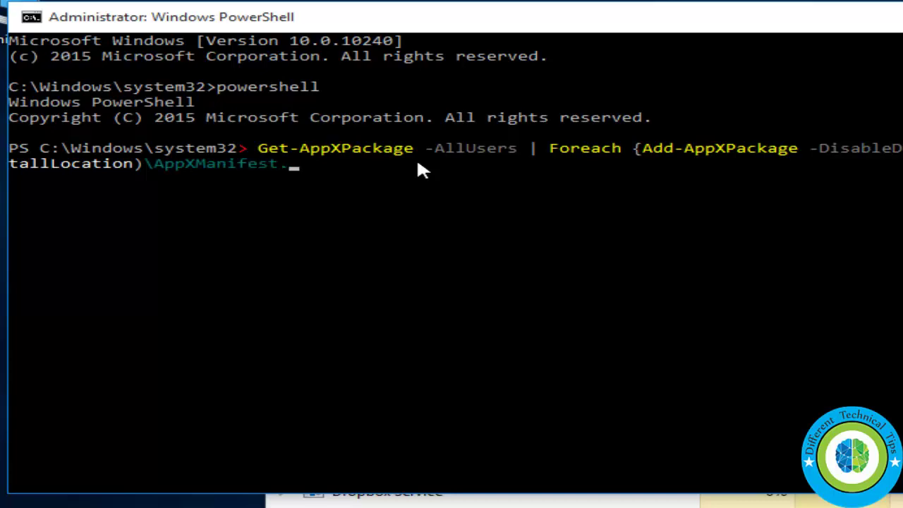
pyautogui.write('"}')
pyautogui.press('Return')
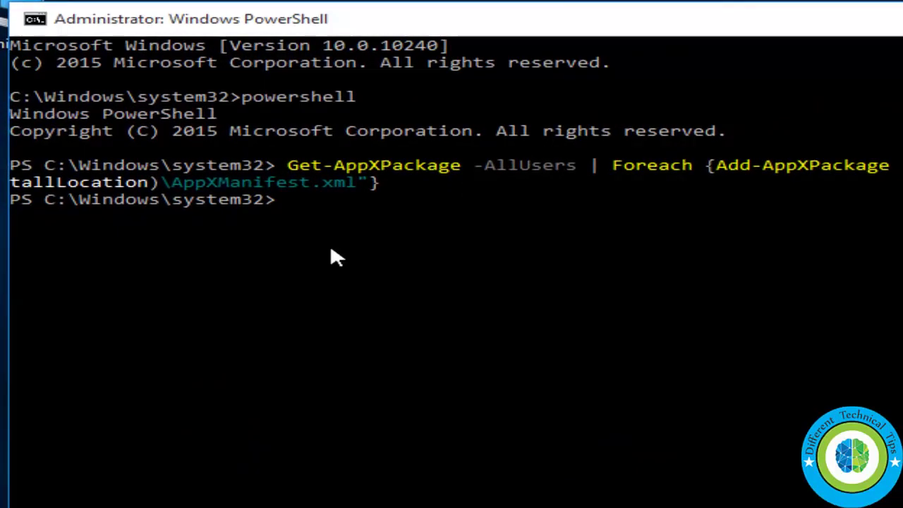
# Run Get-AppXPackage | % {Add-AppXPackage -DisableDevelopmentMode -Register "$($_.InstallLocation)\AppXManifest.xml" -verbose} at the PowerShell prompt
pyautogui.write('Ge')
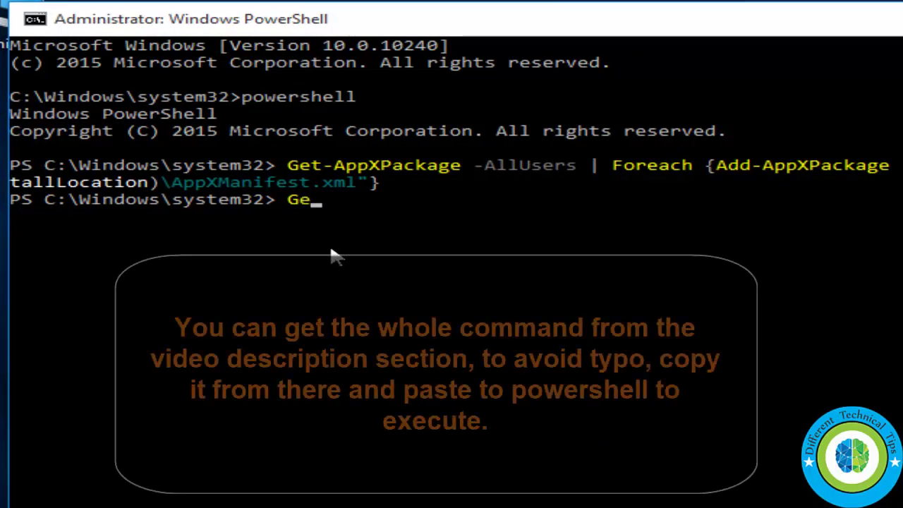
pyautogui.write('t-AppXPac')
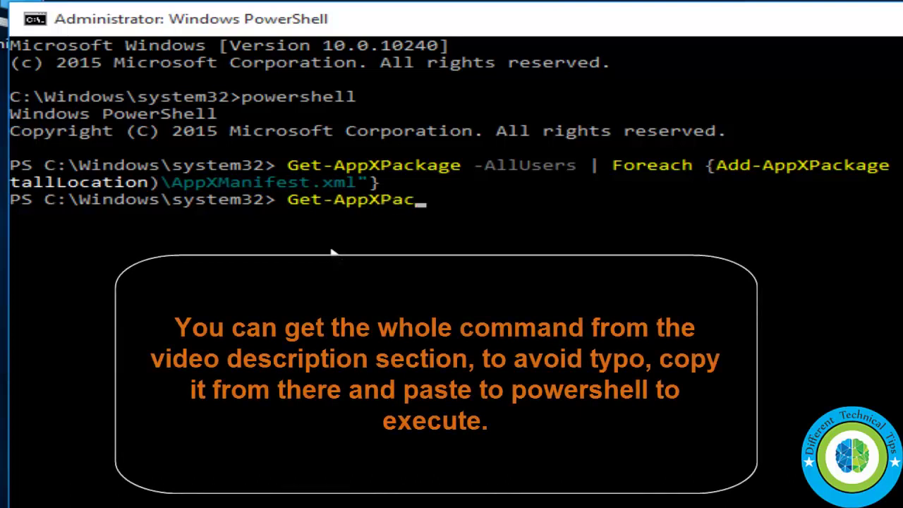
pyautogui.write('kage')
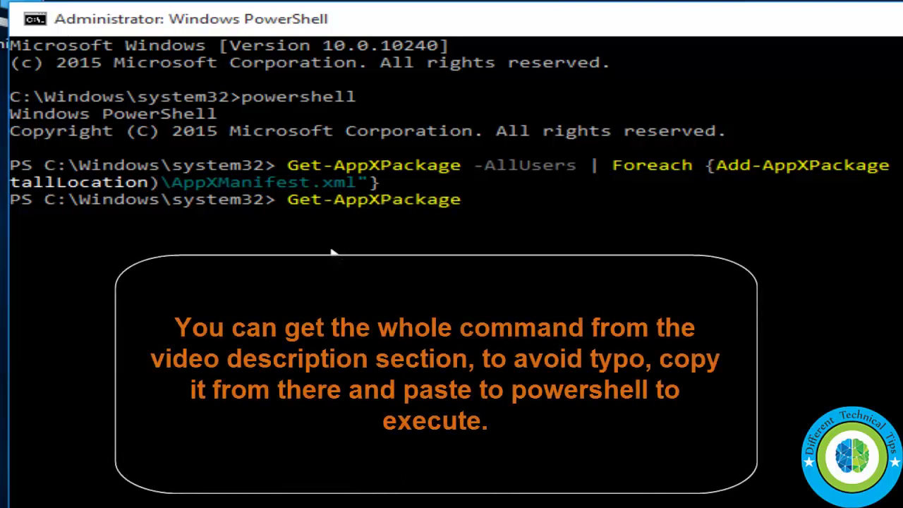
pyautogui.write(' | %')
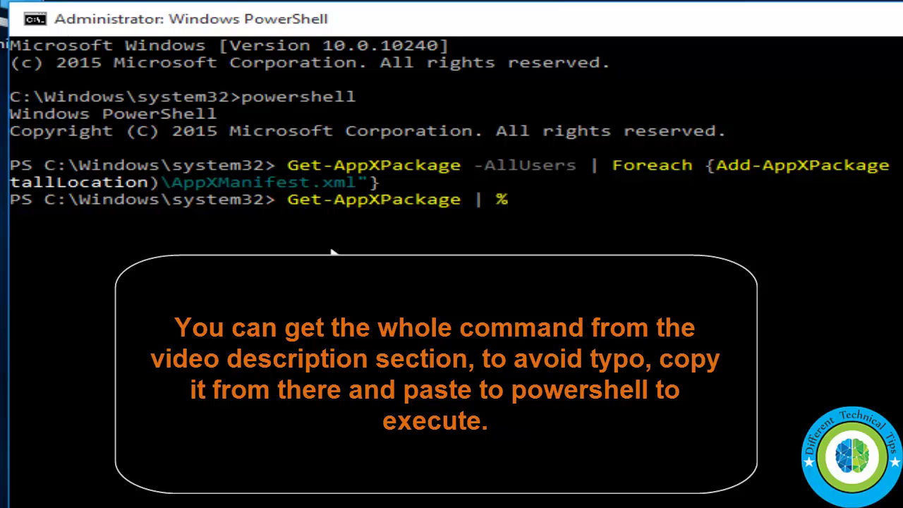
pyautogui.write(' {Add')
pyautogui.write('-')
pyautogui.write('AppXPa')
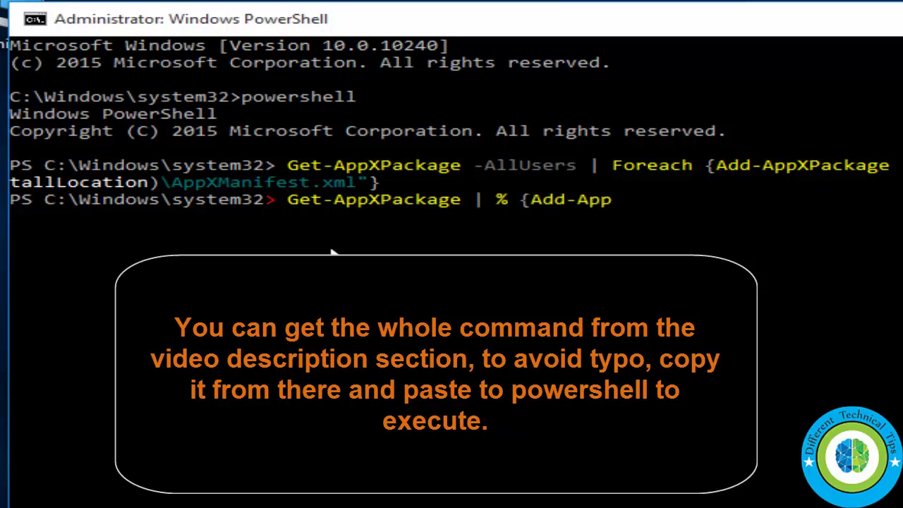
pyautogui.write('ckage ')
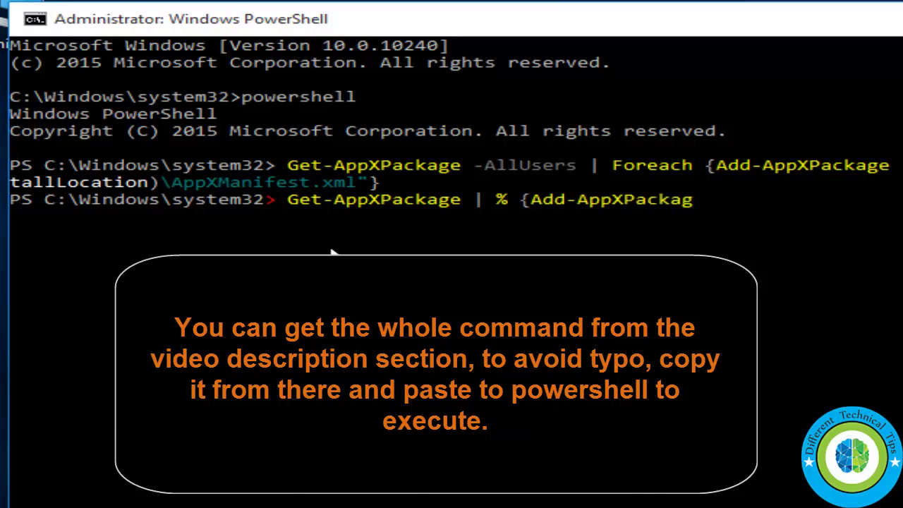
pyautogui.write('-DisableDevelopmentMode')
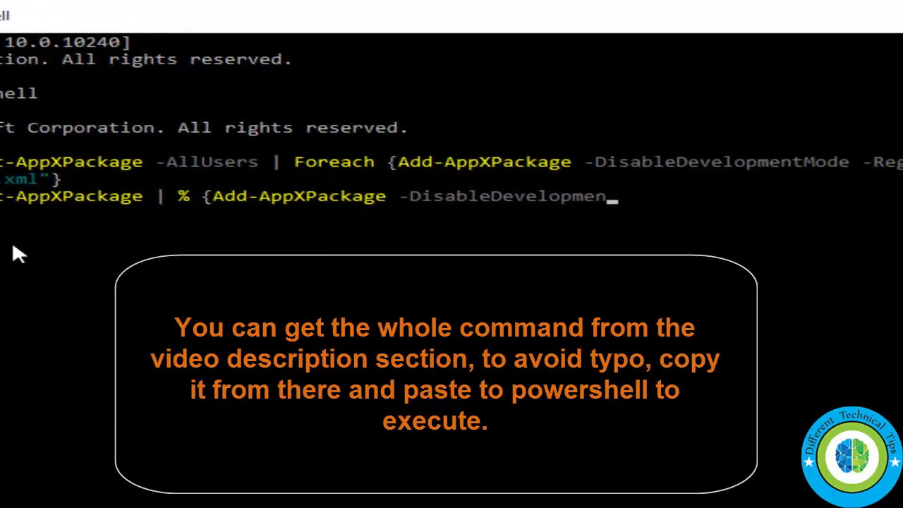
pyautogui.write(' -Register')
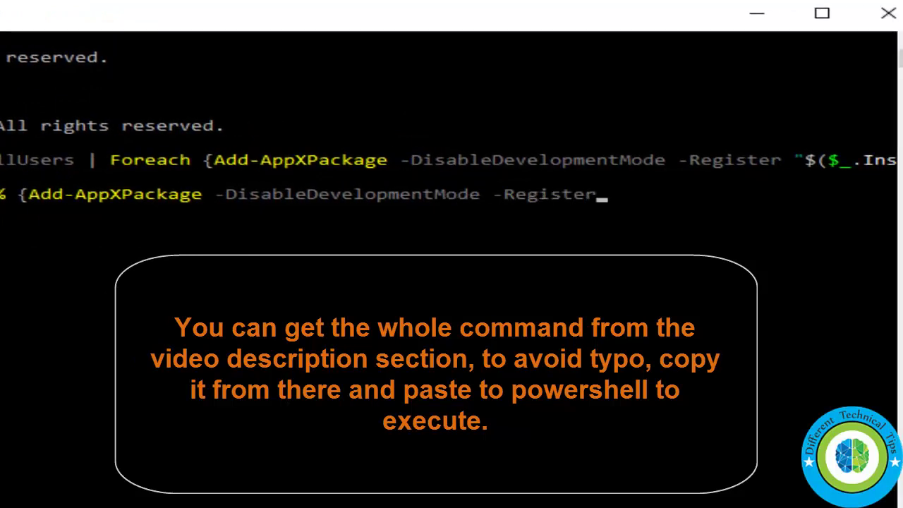
pyautogui.write(' "')
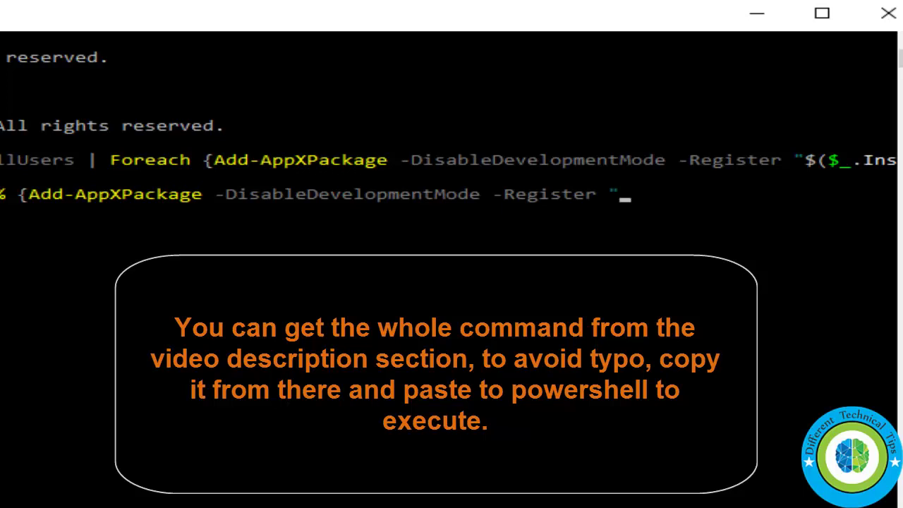
pyautogui.write('$9')
pyautogui.press('BackSpace')
pyautogui.write('($_.InstallLocation')
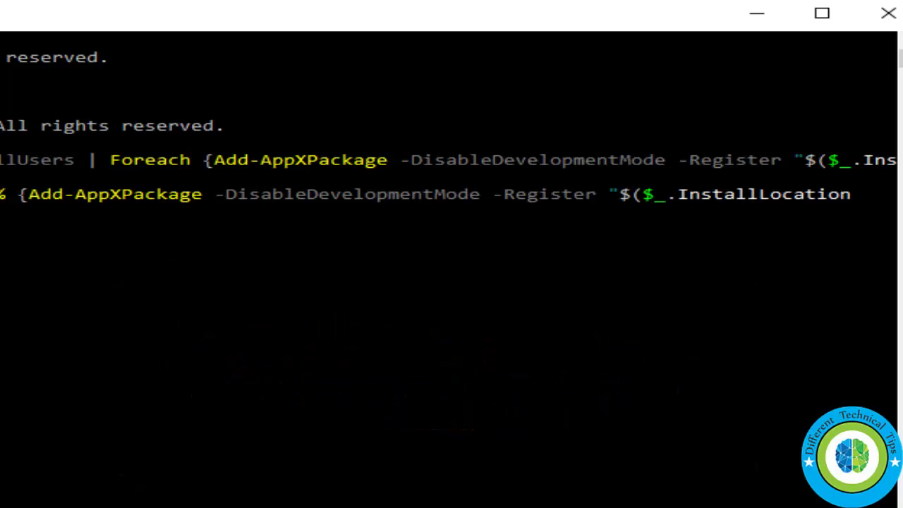
pyautogui.write(')\\App')
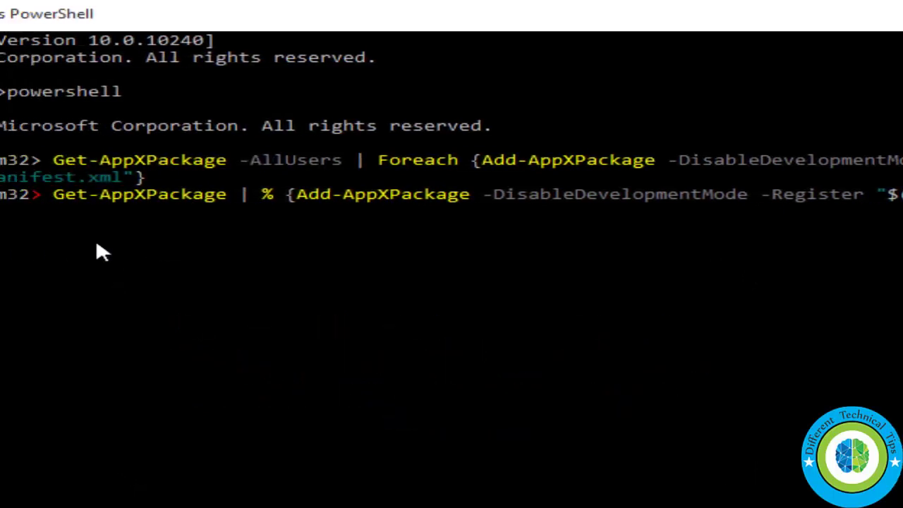
pyautogui.write('XManifest')
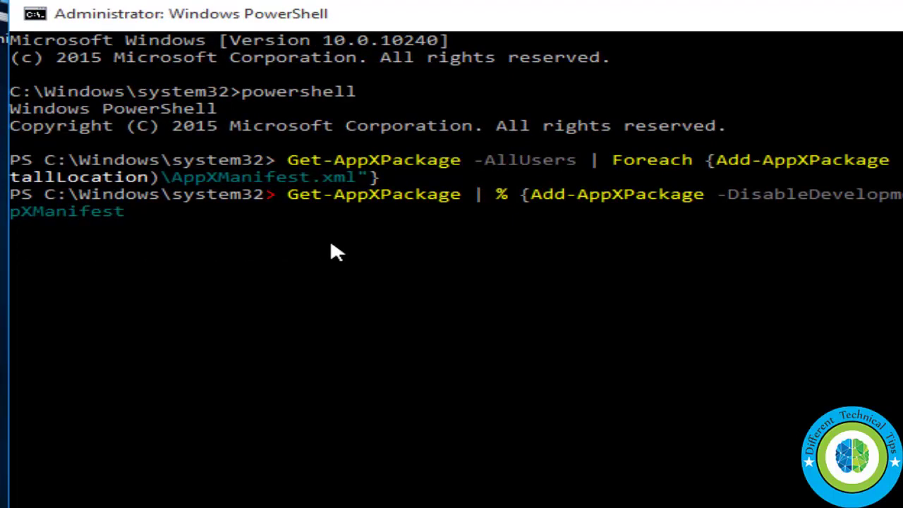
pyautogui.write('.xml" -verbose}')
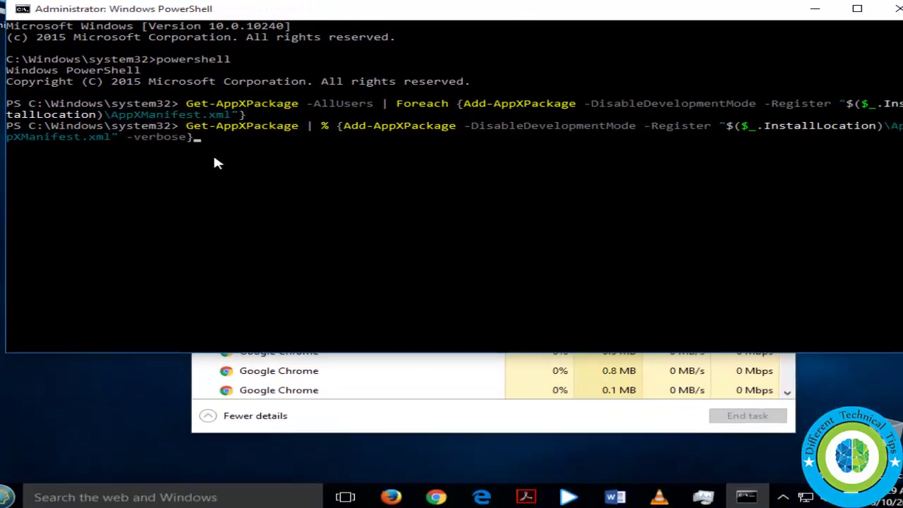
pyautogui.press('Return')
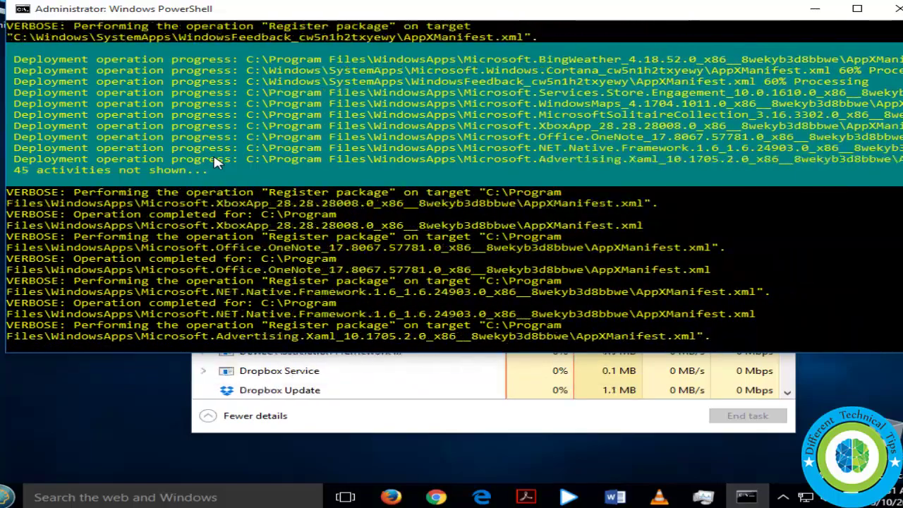
# Exit the PowerShell session and the Command Prompt session it was started from
pyautogui.scroll(-5, 216, 163)
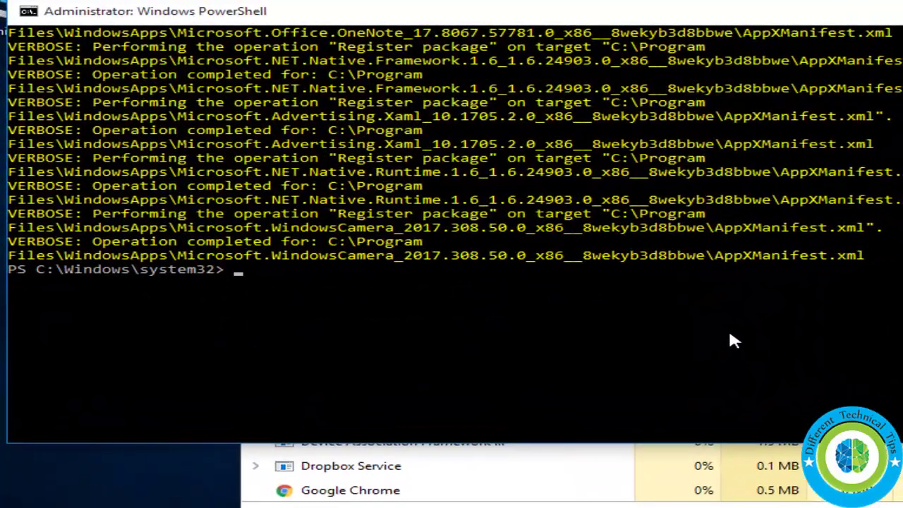
pyautogui.write('exit')
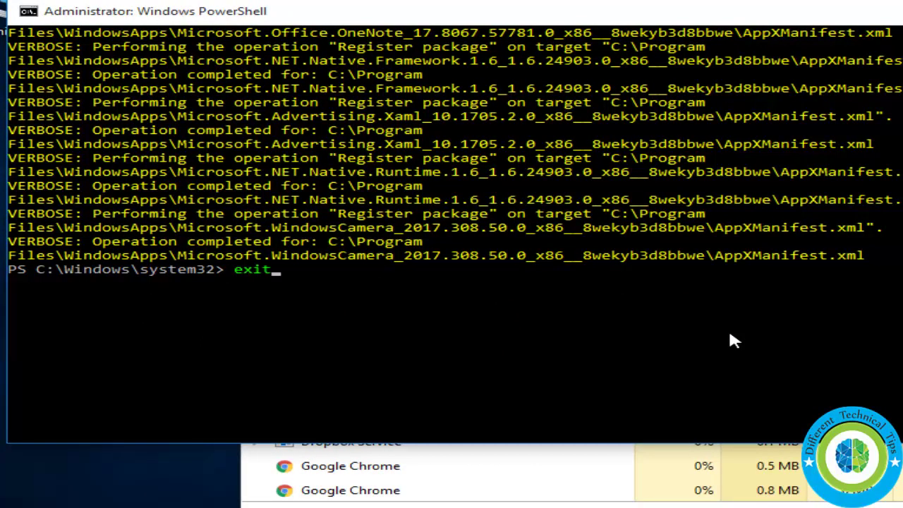
pyautogui.press('Return')
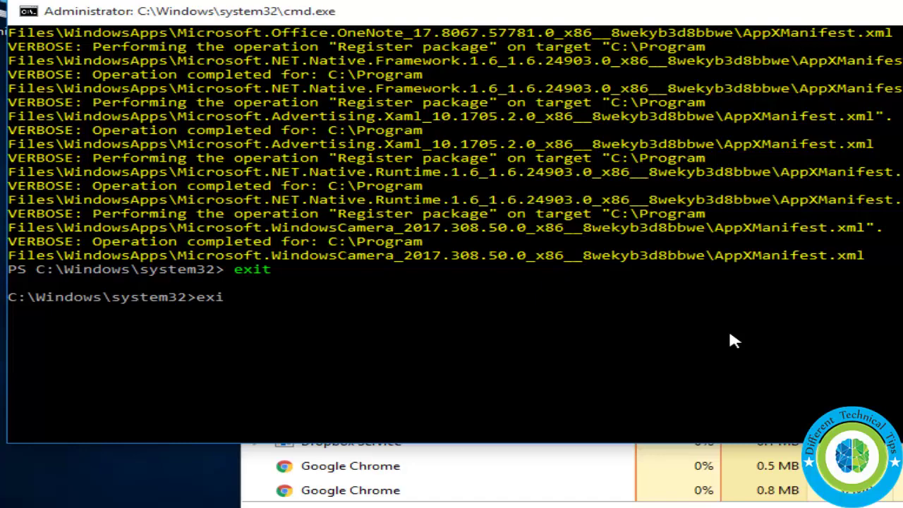
pyautogui.write('t')
pyautogui.press('Return')
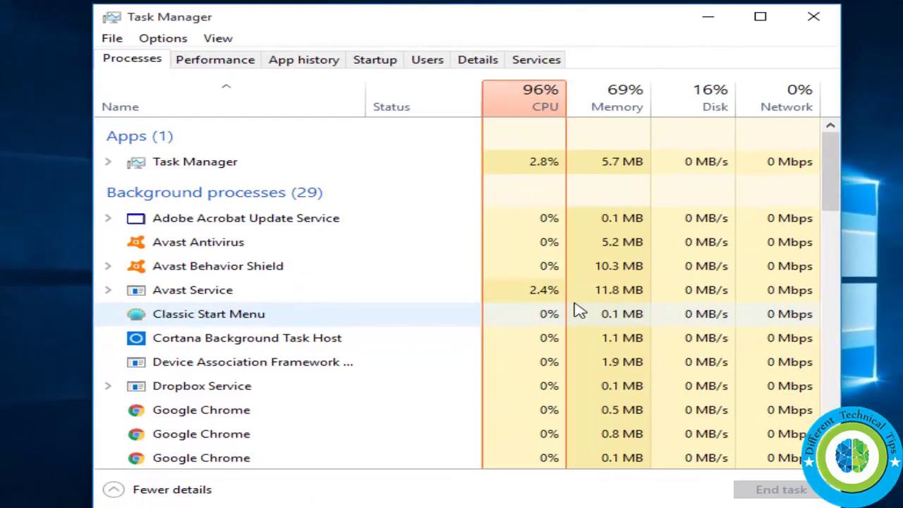
# Close Task Manager and restart the system from the Windows security screen
pyautogui.click(815, 19)
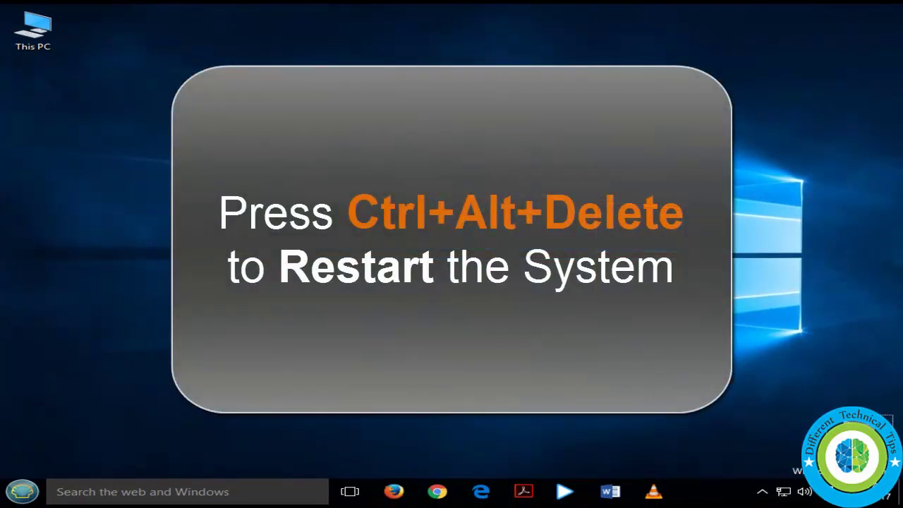
pyautogui.hotkey('ctrl', 'alt', 'Delete')
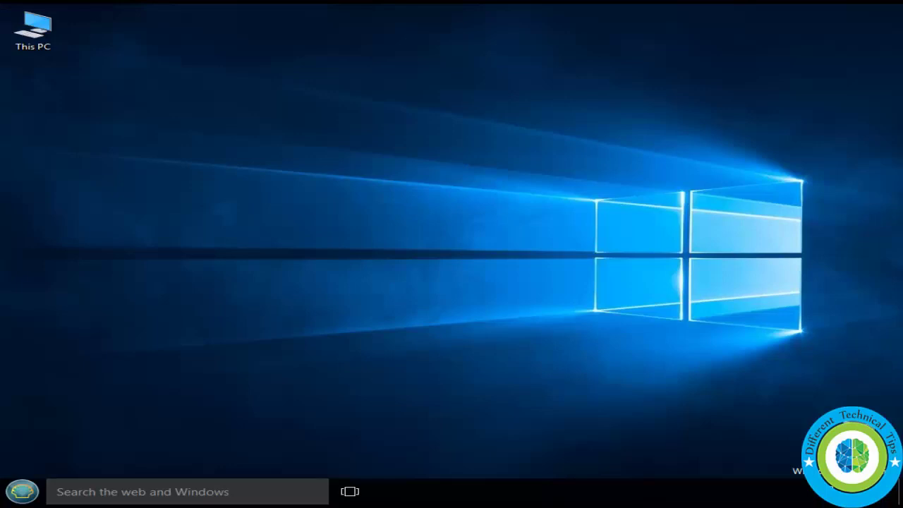
pyautogui.click(373, 276)
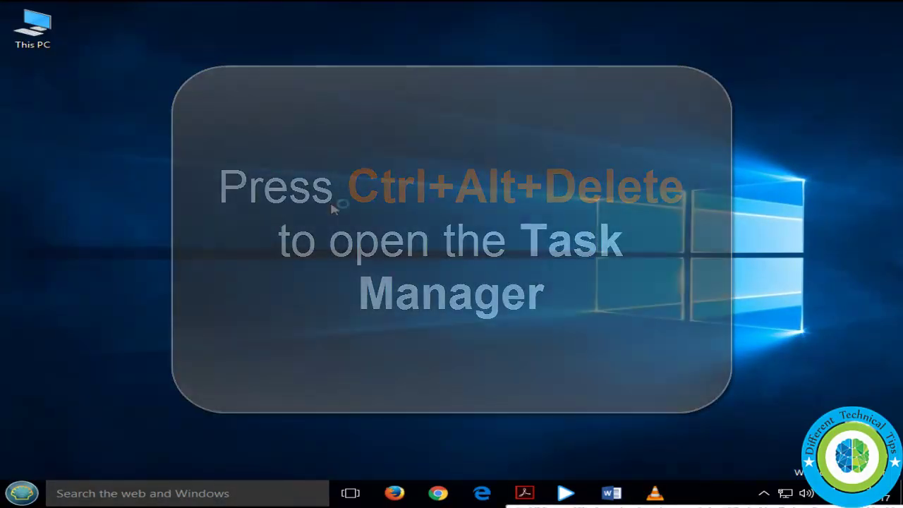
# Open Task Manager and run appwiz.cpl as a new task to open Programs and Features
pyautogui.hotkey('ctrl', 'alt', 'Delete')
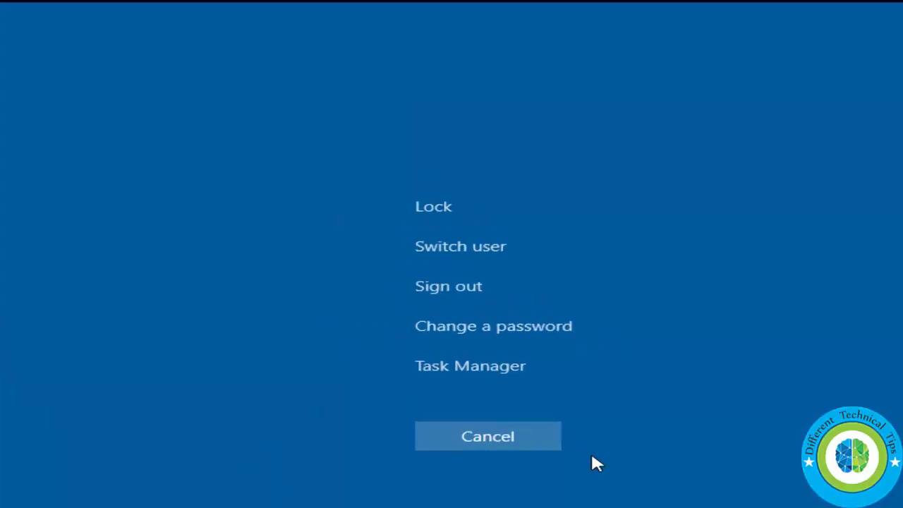
pyautogui.click(458, 365)
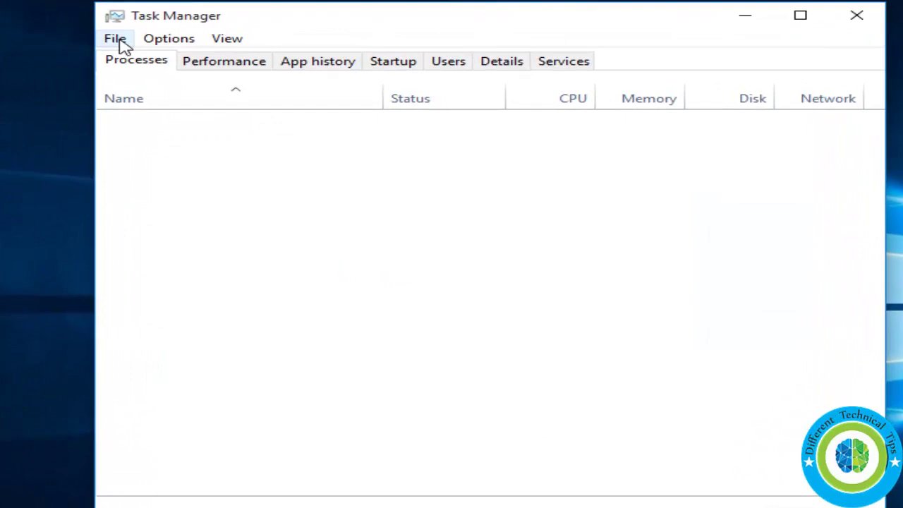
pyautogui.click(119, 41)
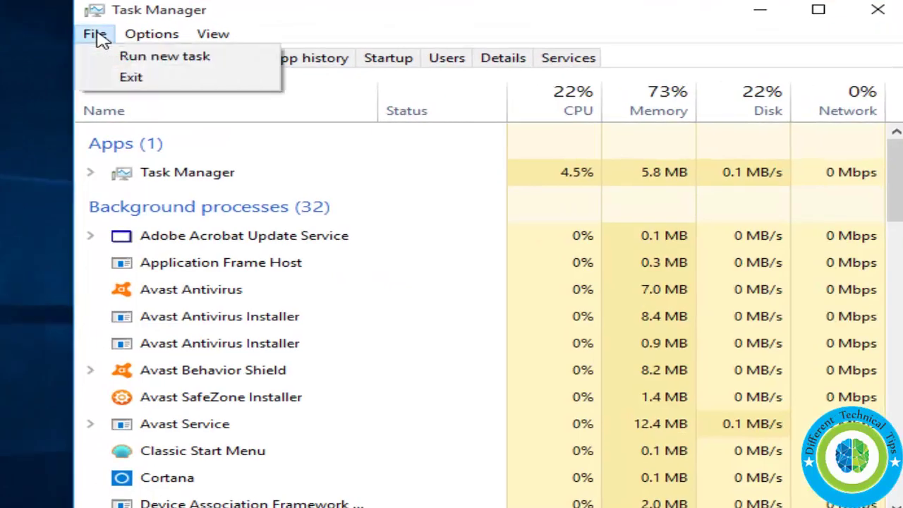
pyautogui.click(141, 62)
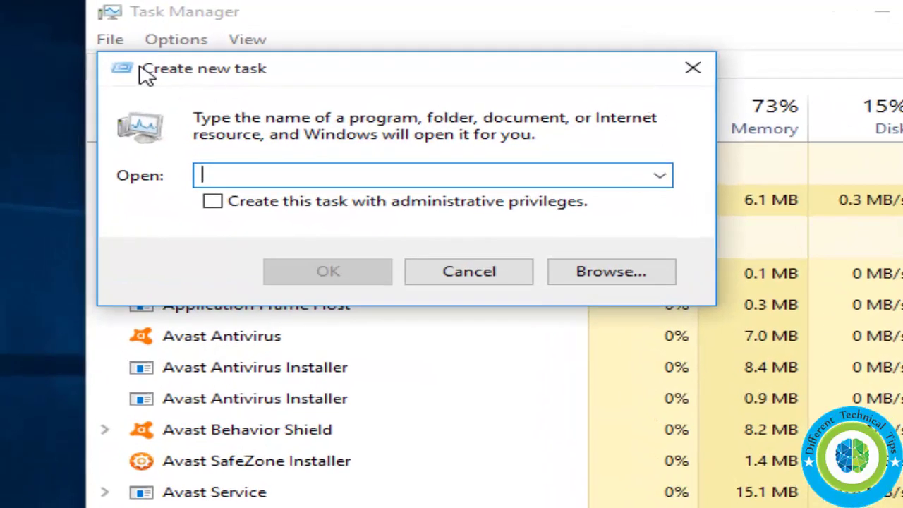
pyautogui.write('appwo')
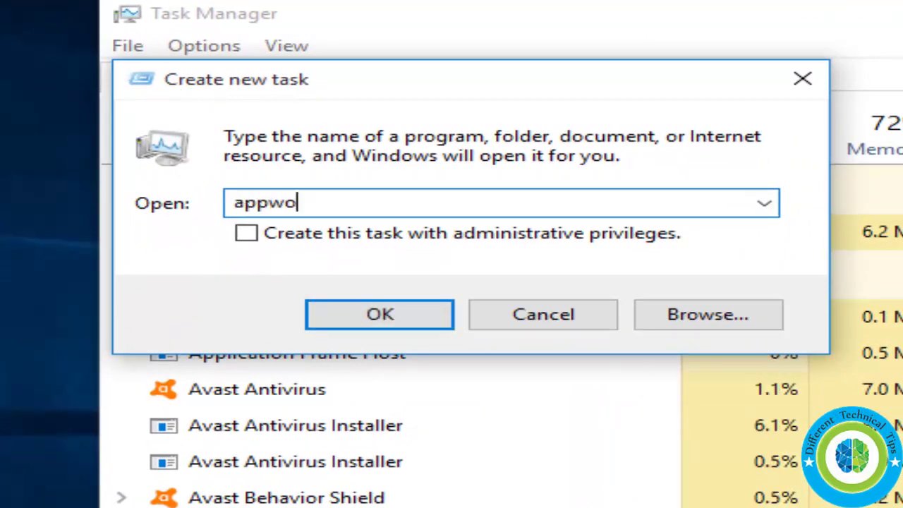
pyautogui.press('BackSpace')
pyautogui.write('iz')
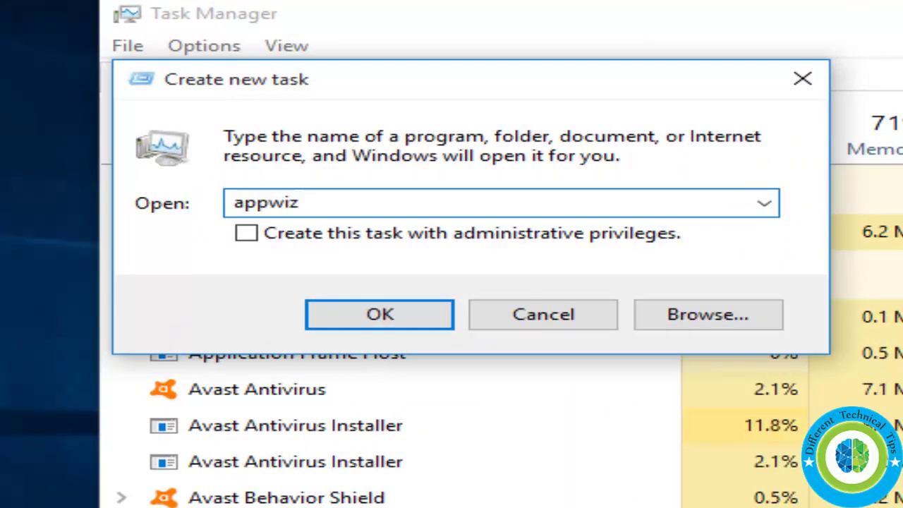
pyautogui.write('.cpl')
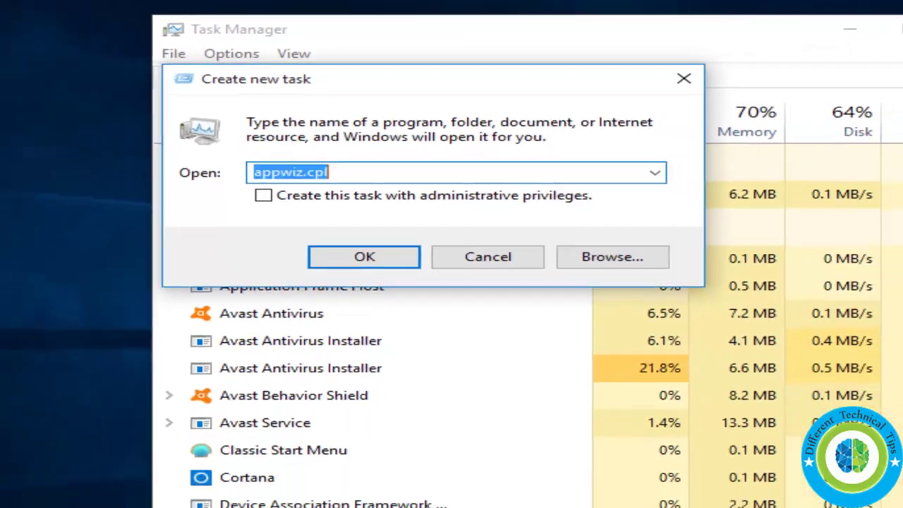
pyautogui.press('Return')
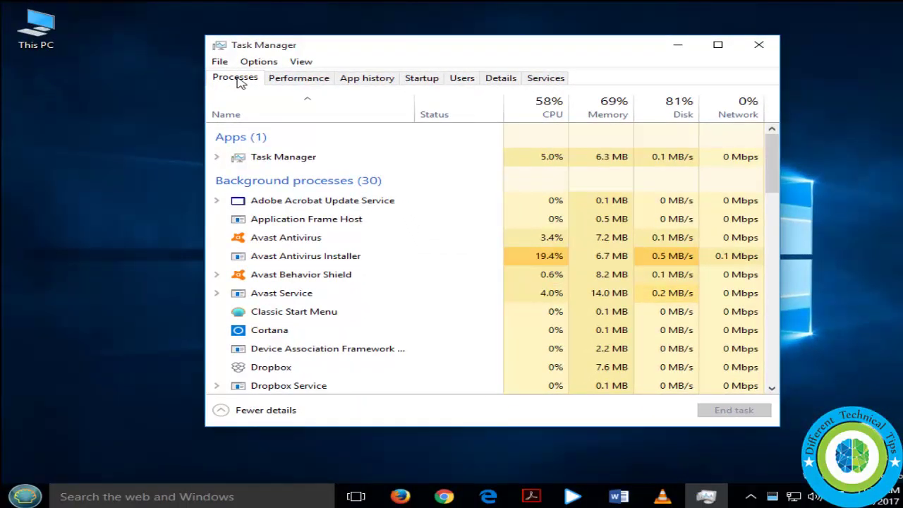
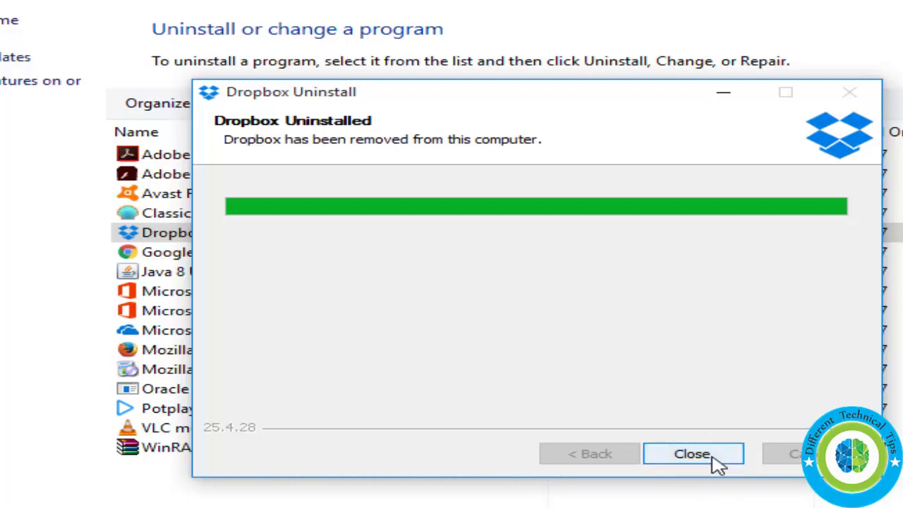
# Close the Dropbox uninstaller and uninstall Avast Free Antivirus, confirming the removal and choosing "Needed it to fix a problem" as the reason
pyautogui.click(711, 455)
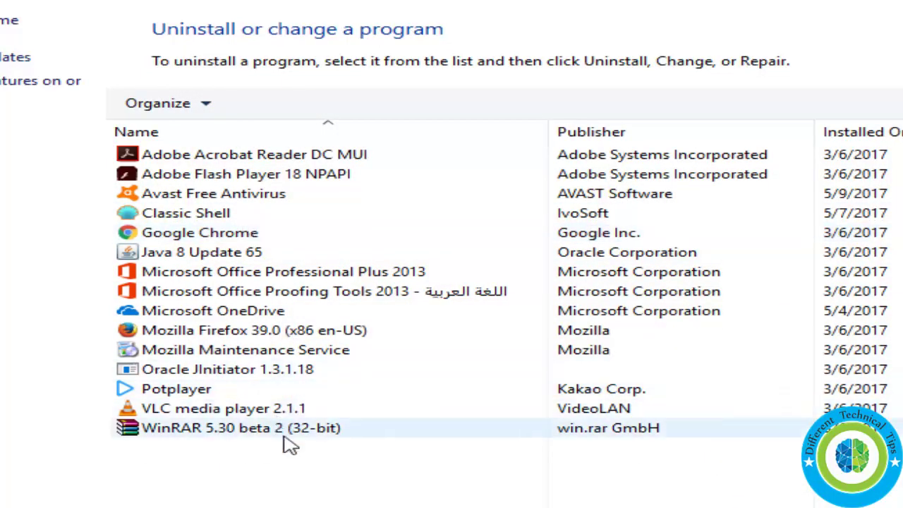
pyautogui.click(237, 202)
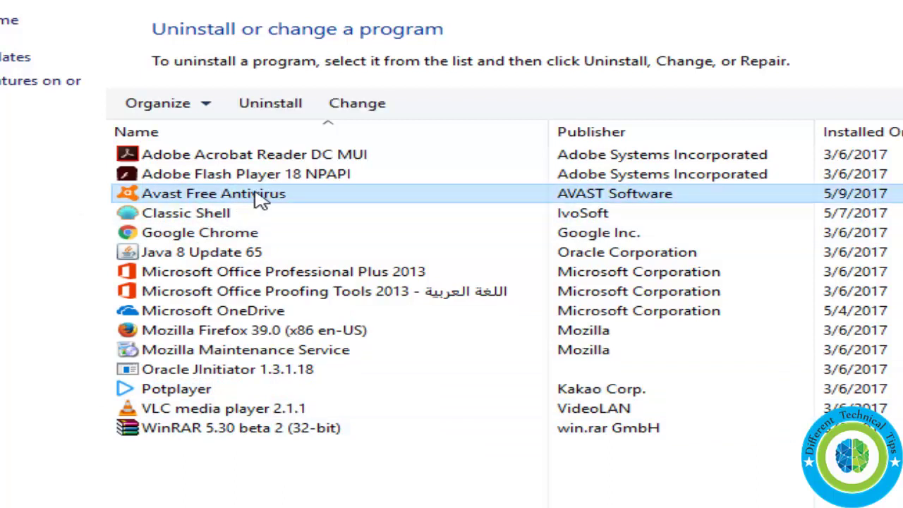
pyautogui.rightClick(259, 201)
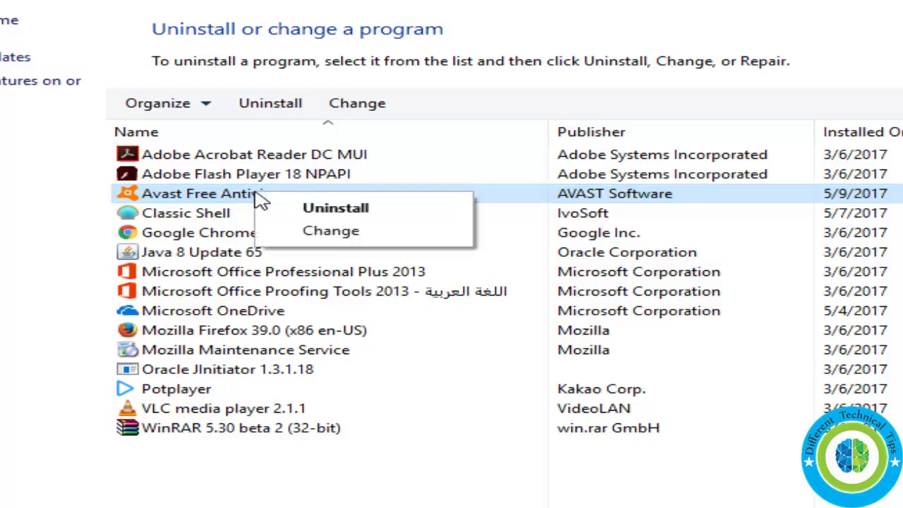
pyautogui.click(263, 206)
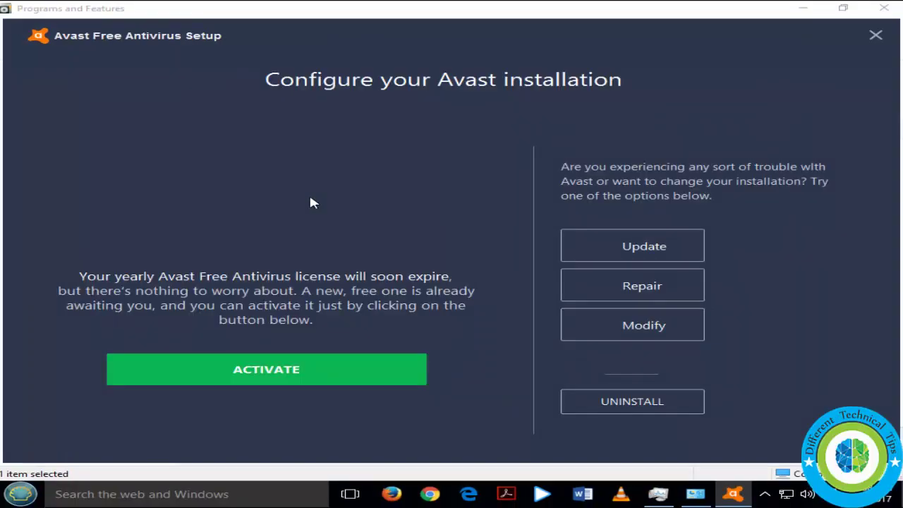
pyautogui.click(631, 402)
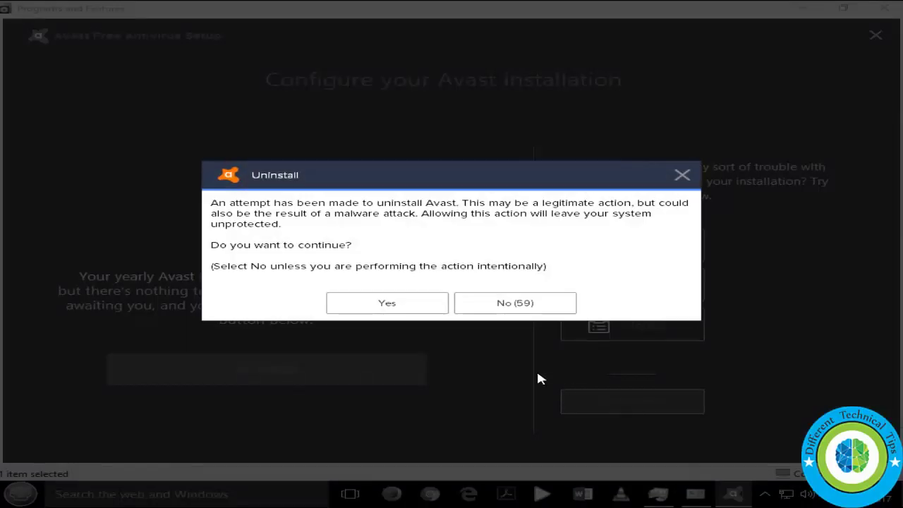
pyautogui.click(390, 305)
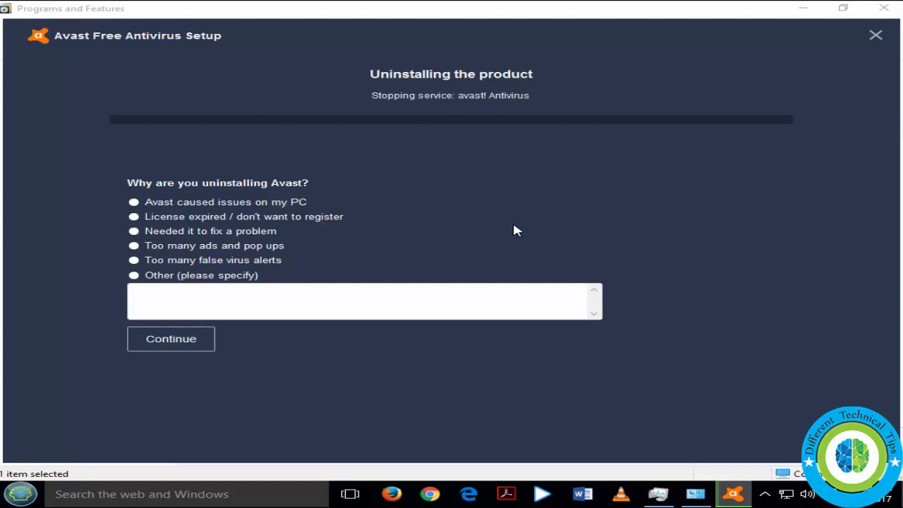
pyautogui.click(134, 232)
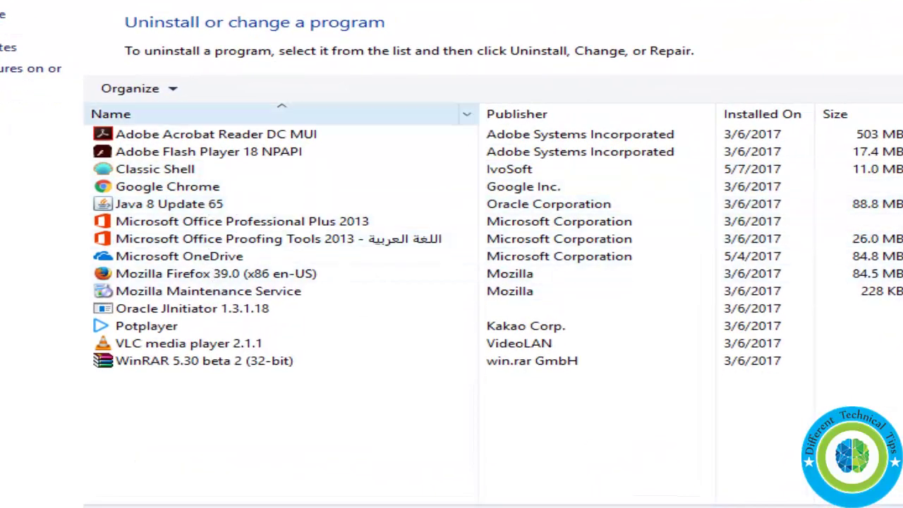
# Return to Task Manager, close it and restart the system from the Windows security screen
pyautogui.hotkey('ctrl', 'shift', 'Escape')
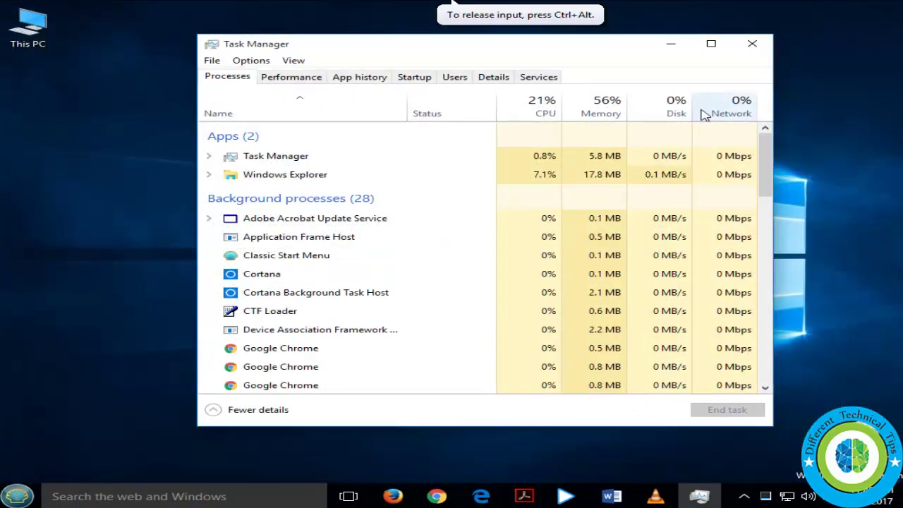
pyautogui.click(753, 44)
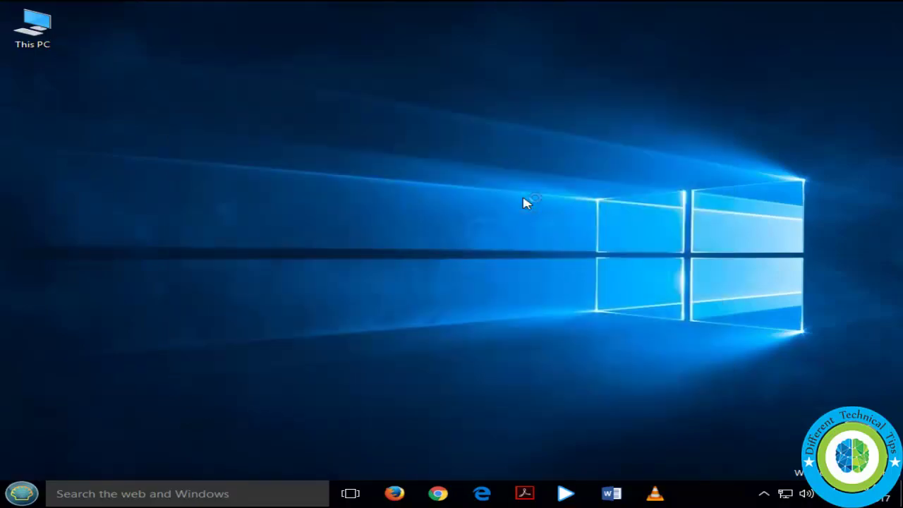
pyautogui.hotkey('ctrl', 'alt', 'Delete')
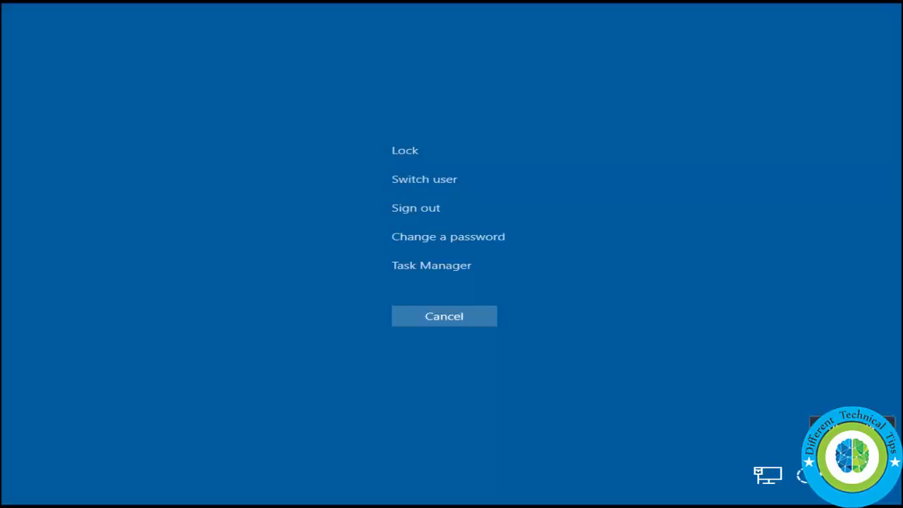
pyautogui.click(851, 423)
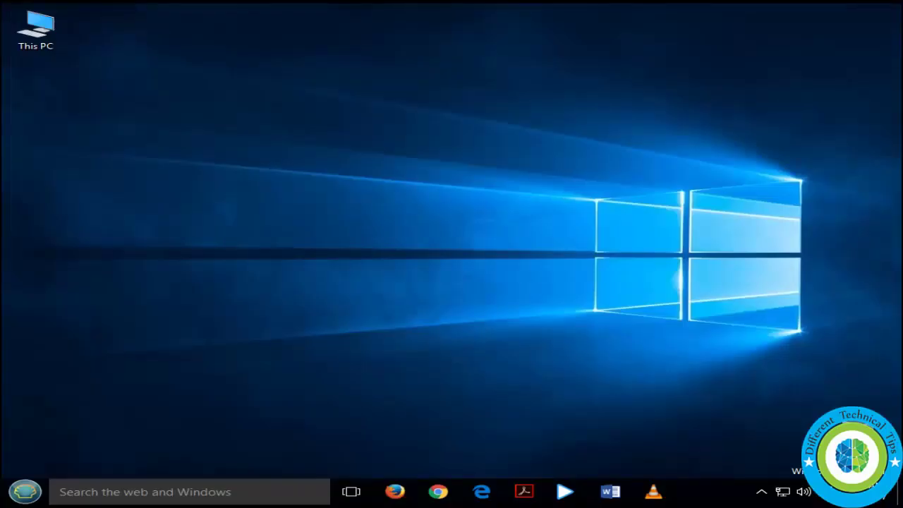
pyautogui.click(259, 447)
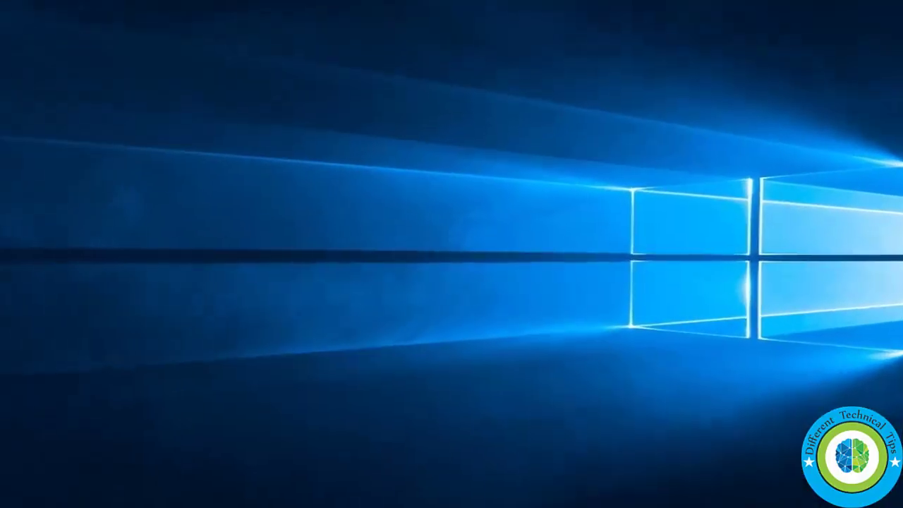
# Open Task Manager from the Windows security screen and run cmd as a new task with administrative privileges
pyautogui.hotkey('ctrl', 'alt', 'Delete')
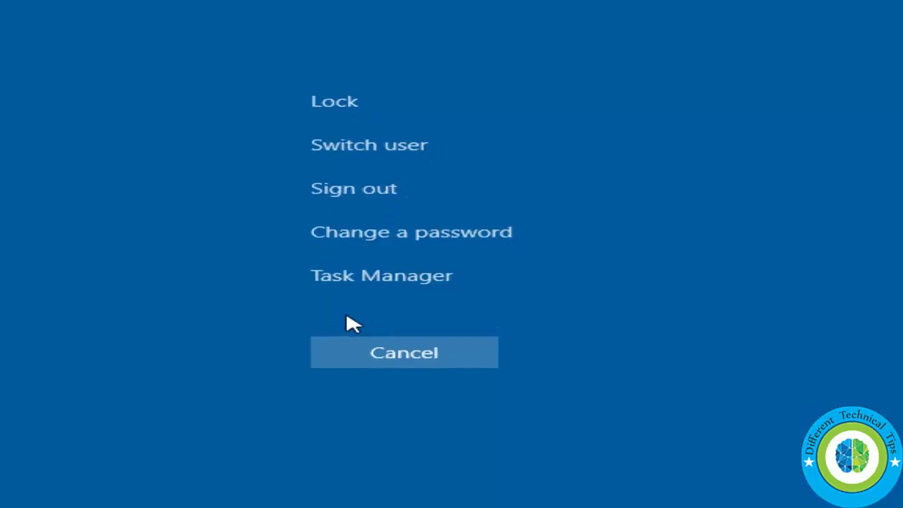
pyautogui.click(374, 277)
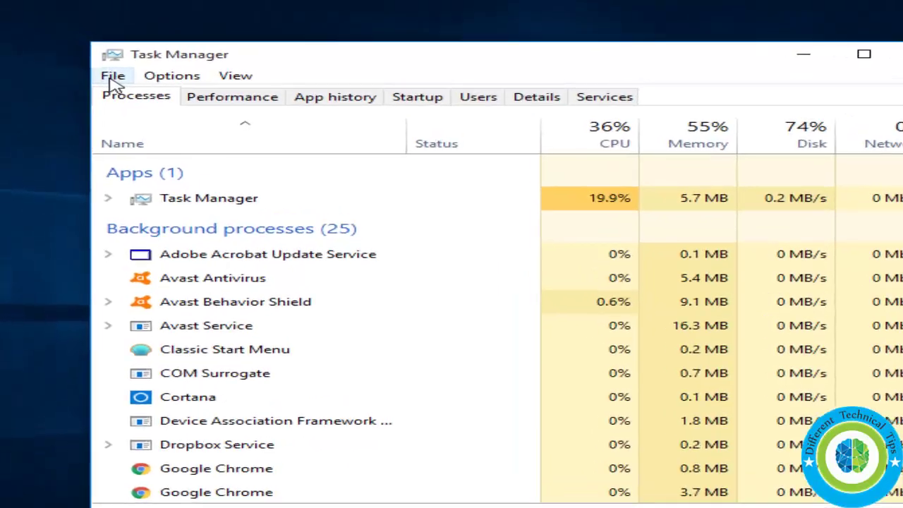
pyautogui.click(113, 79)
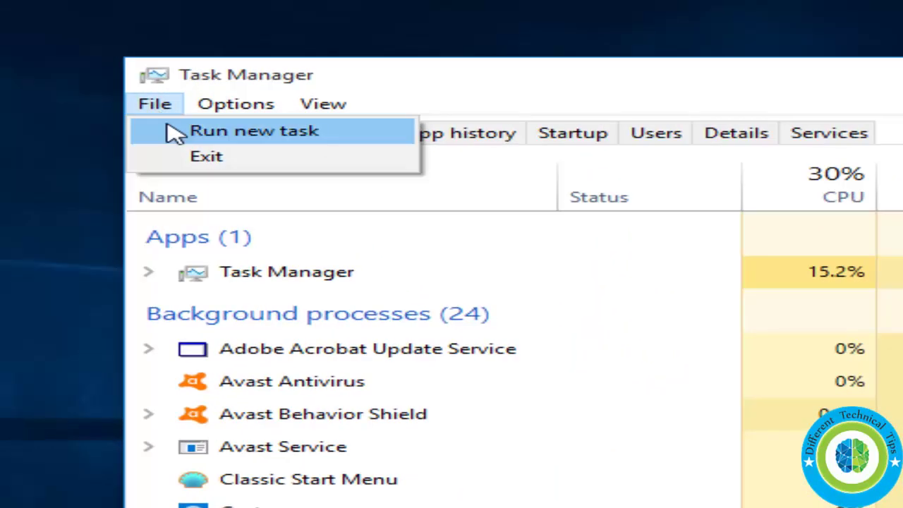
pyautogui.click(130, 100)
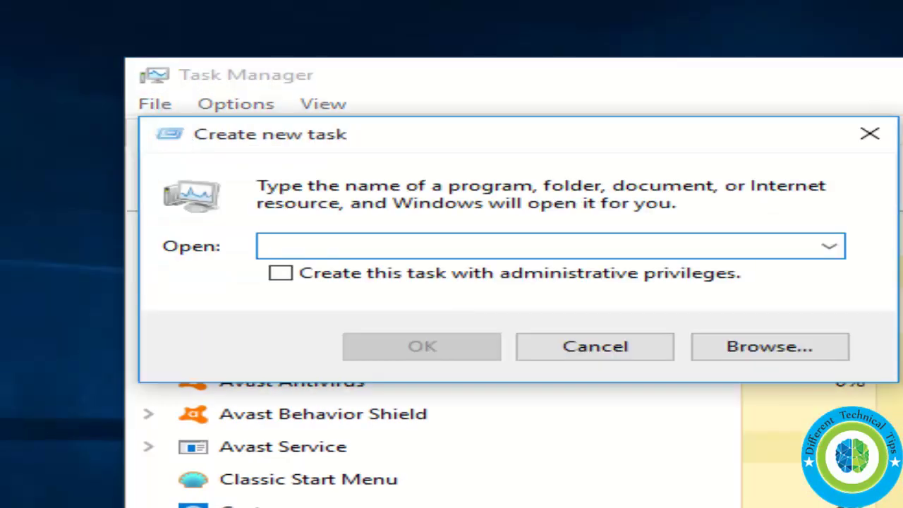
pyautogui.write('cmd')
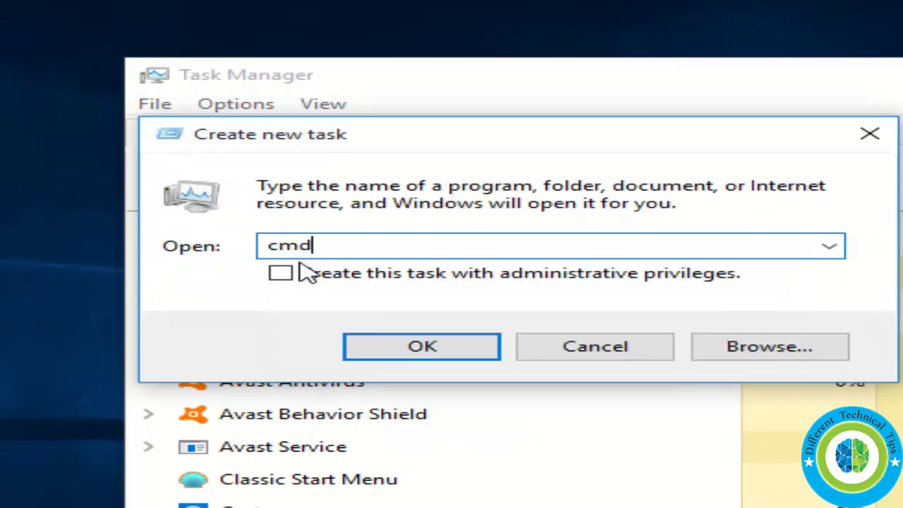
pyautogui.click(280, 275)
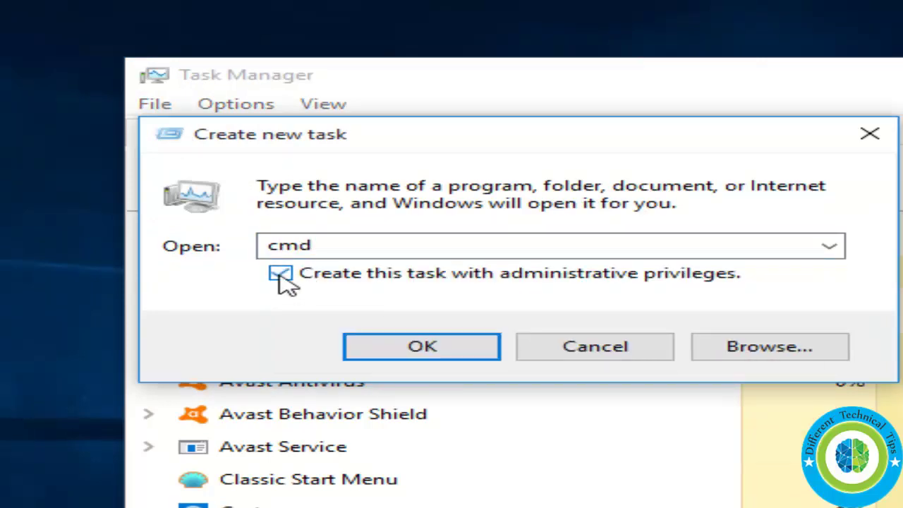
pyautogui.click(397, 353)
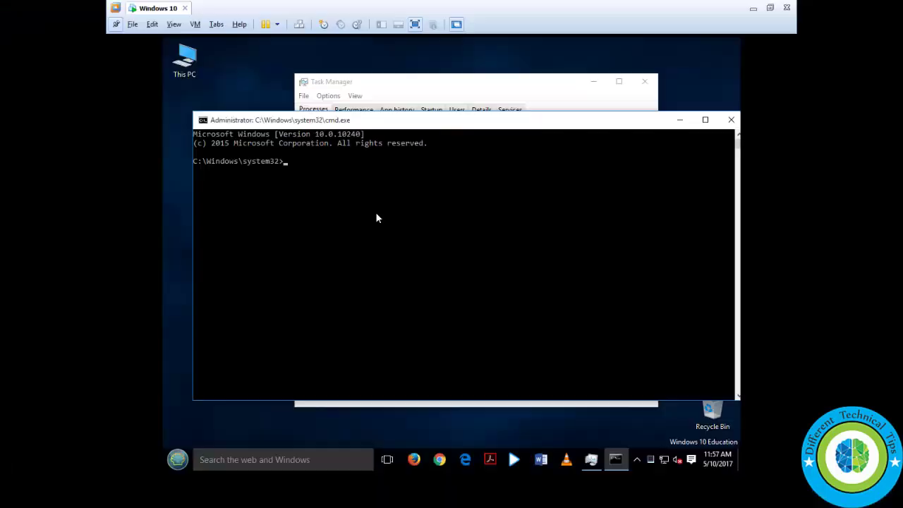
# Create a local user account named test with an account password, using the net user command with the /add option
pyautogui.write('net user test password')
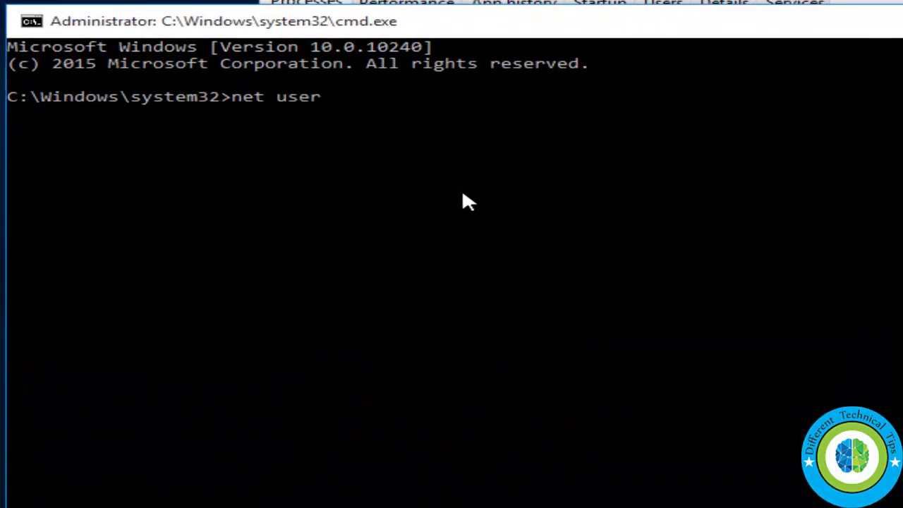
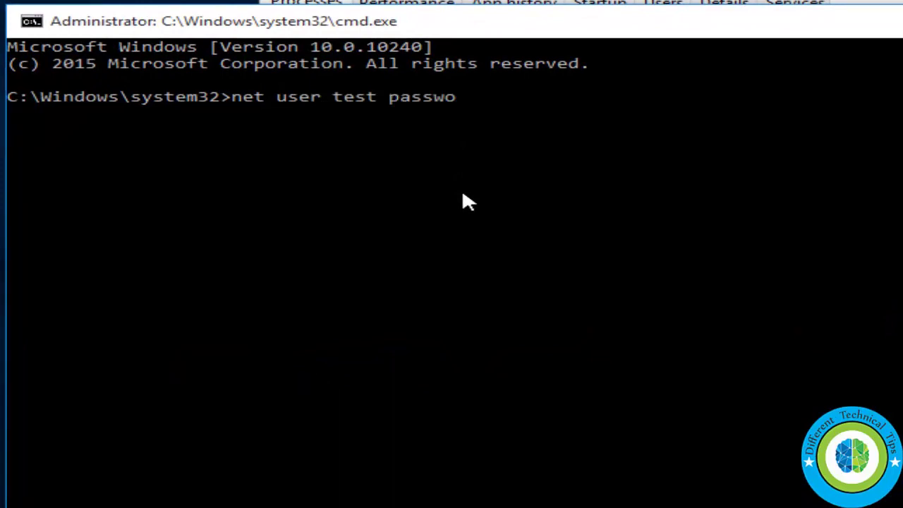
pyautogui.write(' /add')
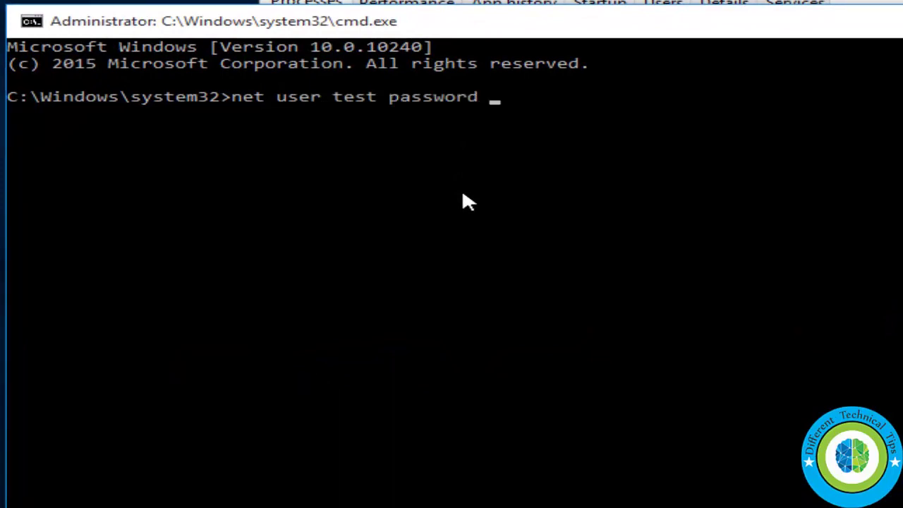
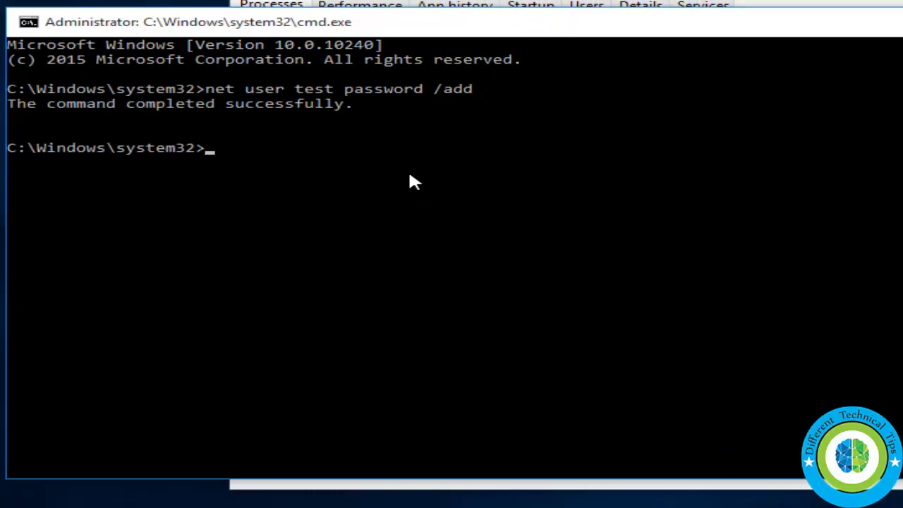
# Exit the command prompt and close Task Manager
pyautogui.write('exit')
pyautogui.press('Return')
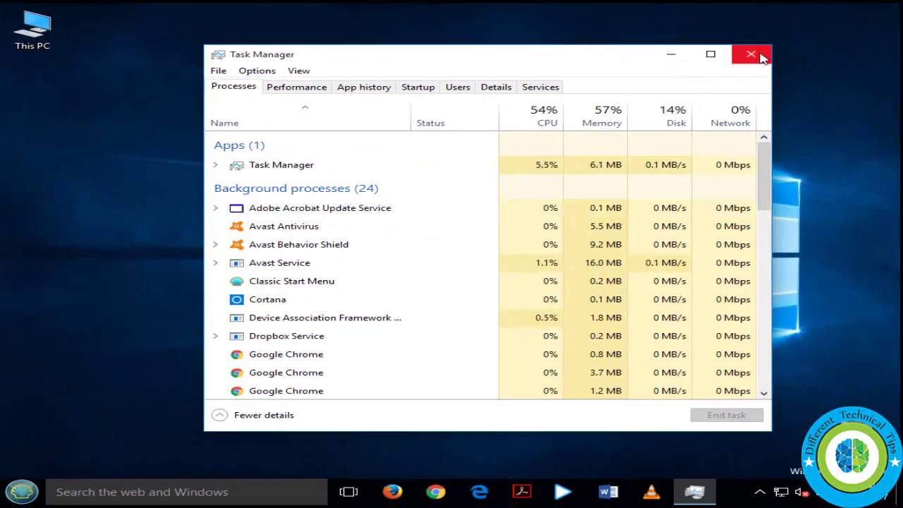
pyautogui.click(751, 54)
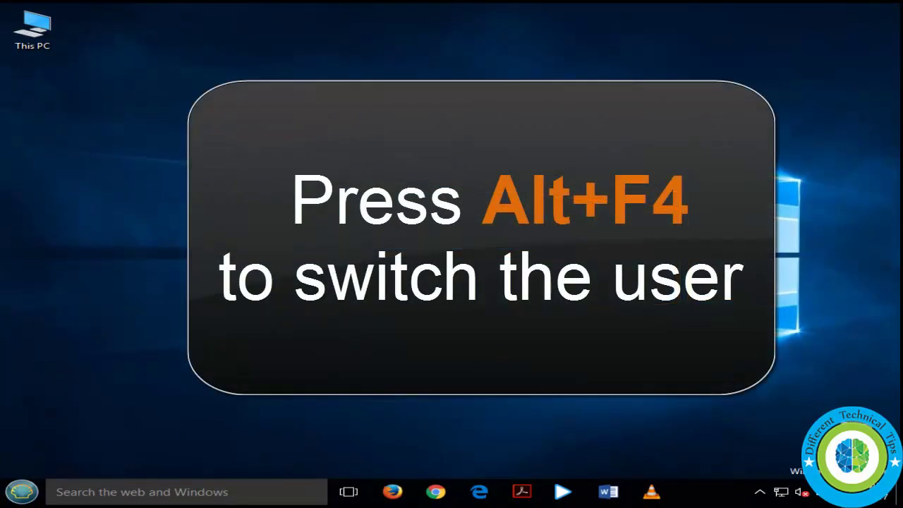
# Choose Switch user in the Shut Down Windows dialog and confirm it to reach the sign-in screen
pyautogui.hotkey('alt', 'F4')
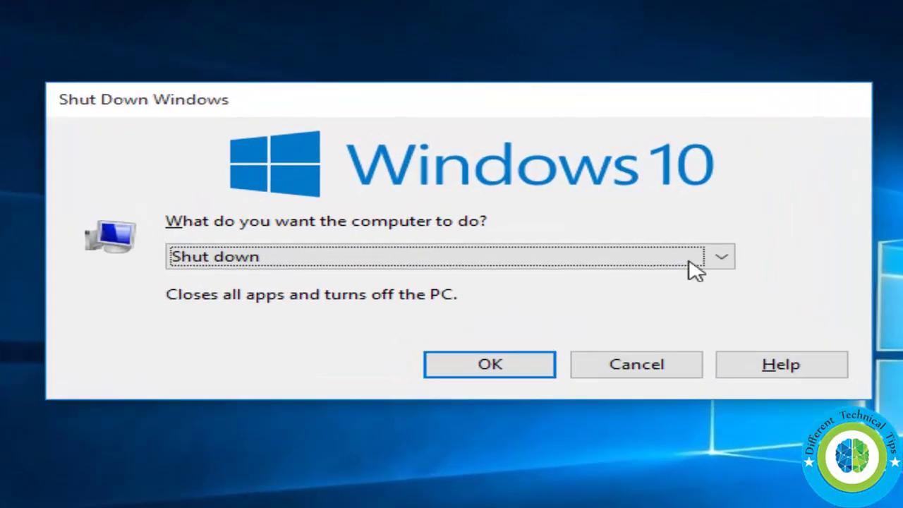
pyautogui.click(722, 258)
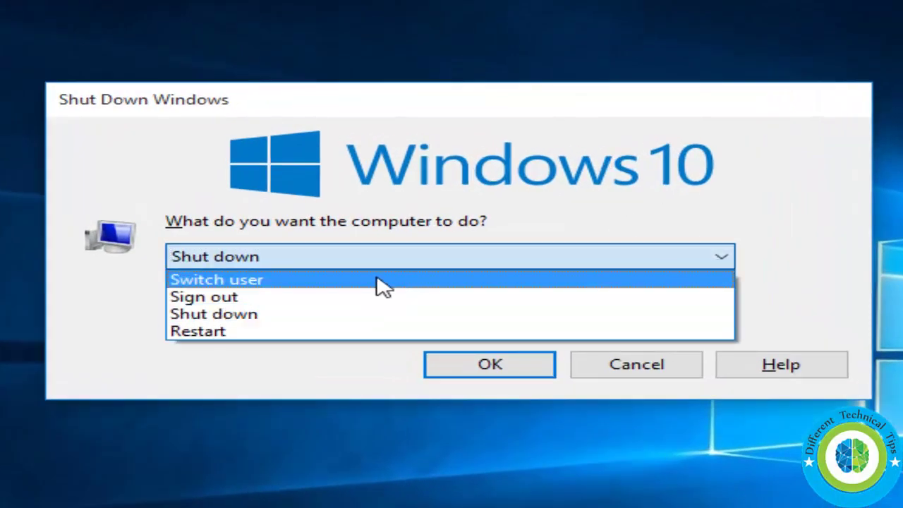
pyautogui.click(299, 283)
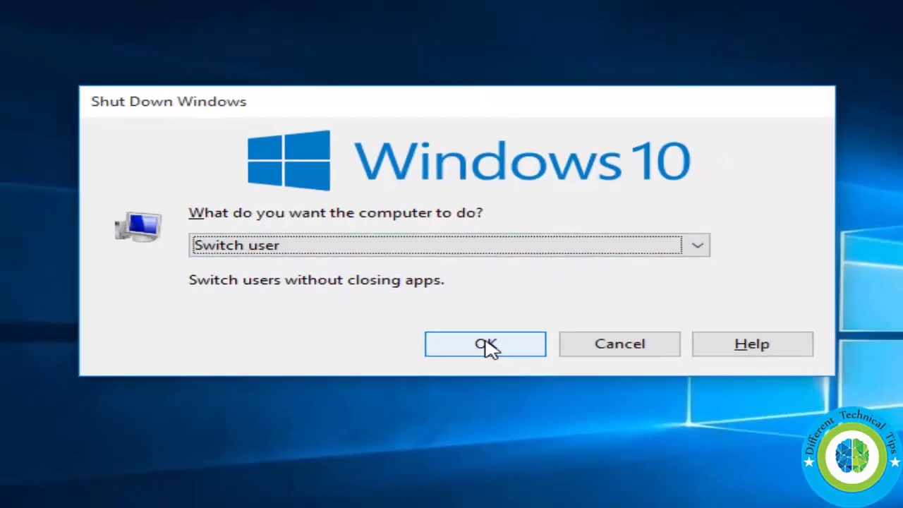
pyautogui.click(491, 365)
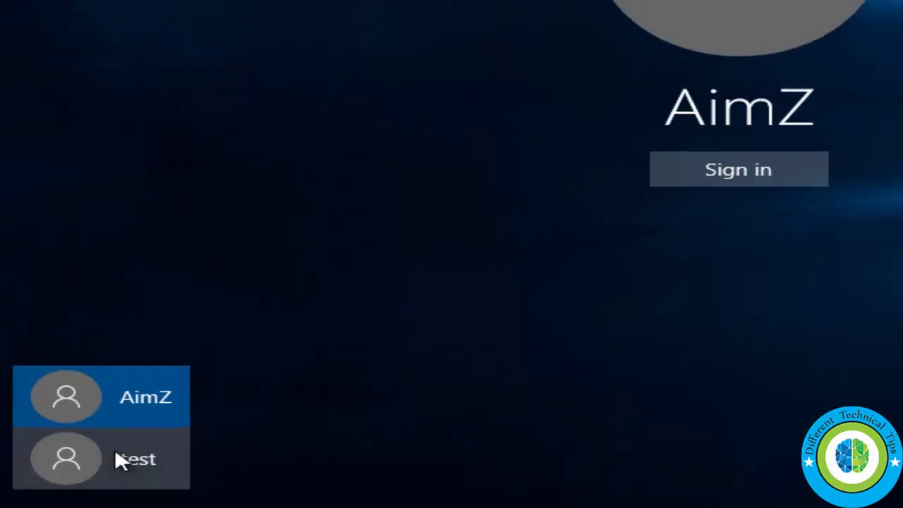
# Sign in to the test account with its account password, and restart the system from the Windows security screen
pyautogui.click(136, 449)
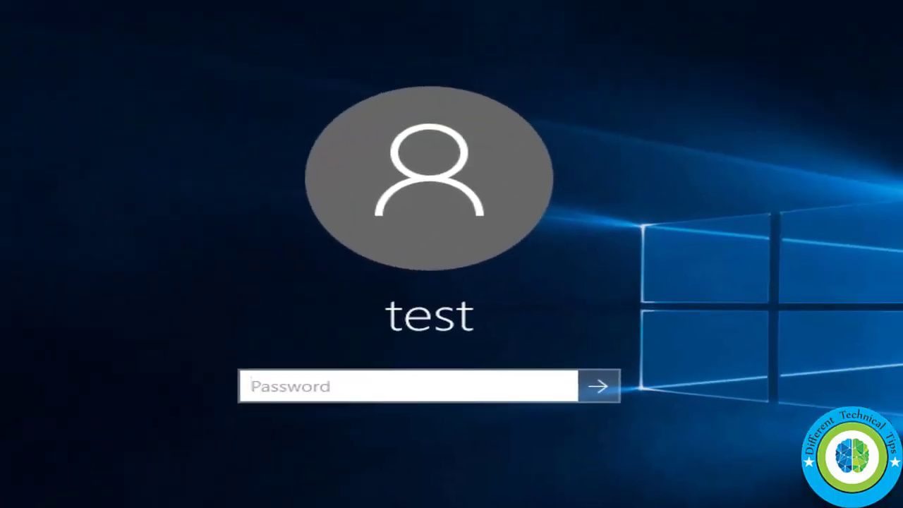
pyautogui.write('********')
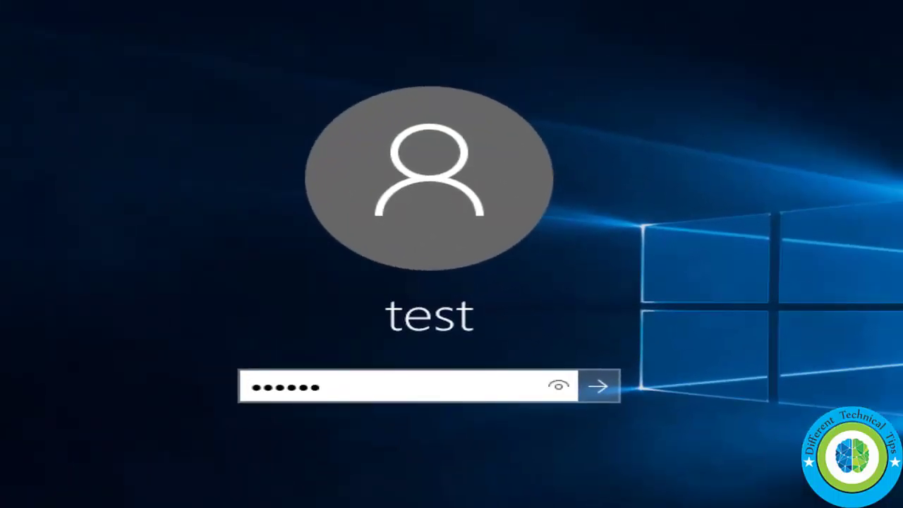
pyautogui.click(558, 386)
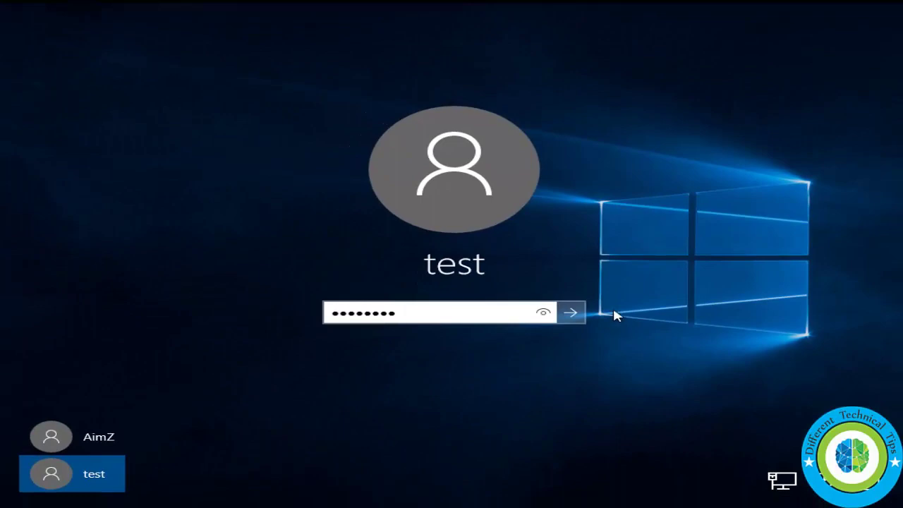
pyautogui.press('Return')
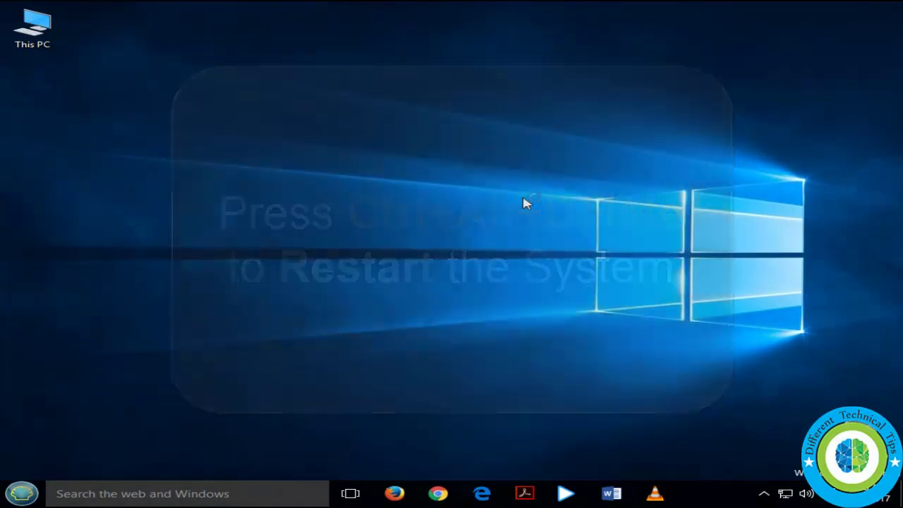
pyautogui.hotkey('ctrl', 'alt', 'Delete')
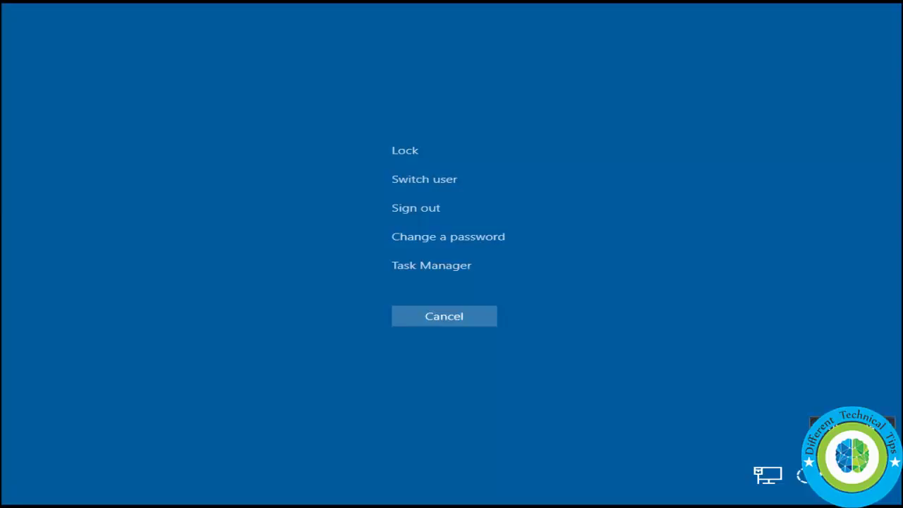
pyautogui.click(844, 448)
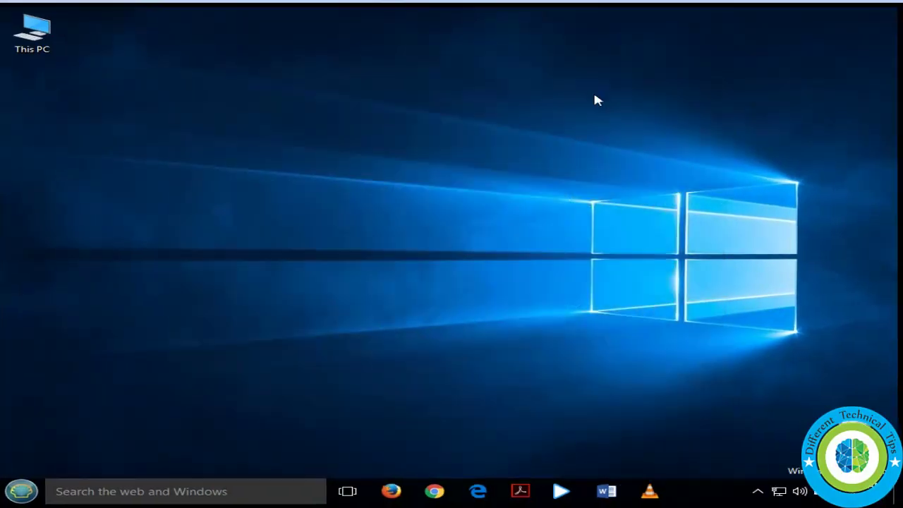
# Open Task Manager from the Windows security screen and run cmd as a new task with administrative privileges
pyautogui.hotkey('ctrl', 'alt', 'Delete')
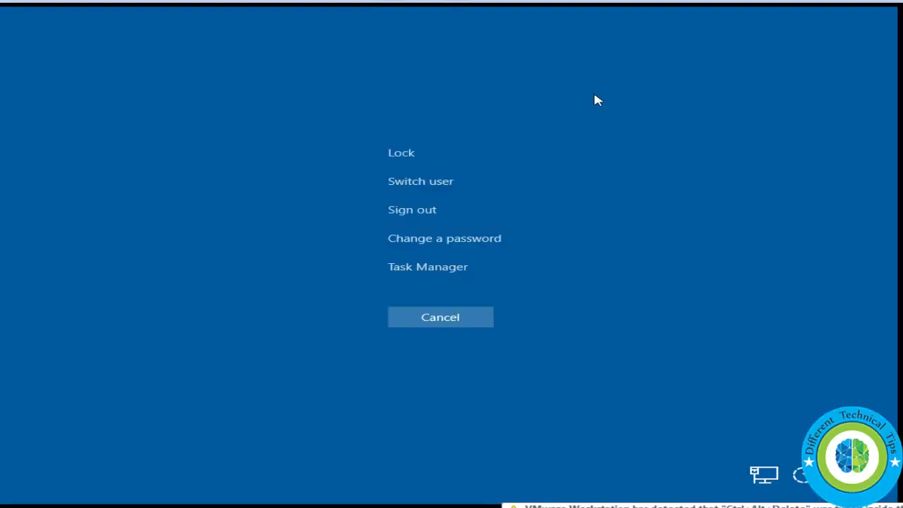
pyautogui.click(444, 267)
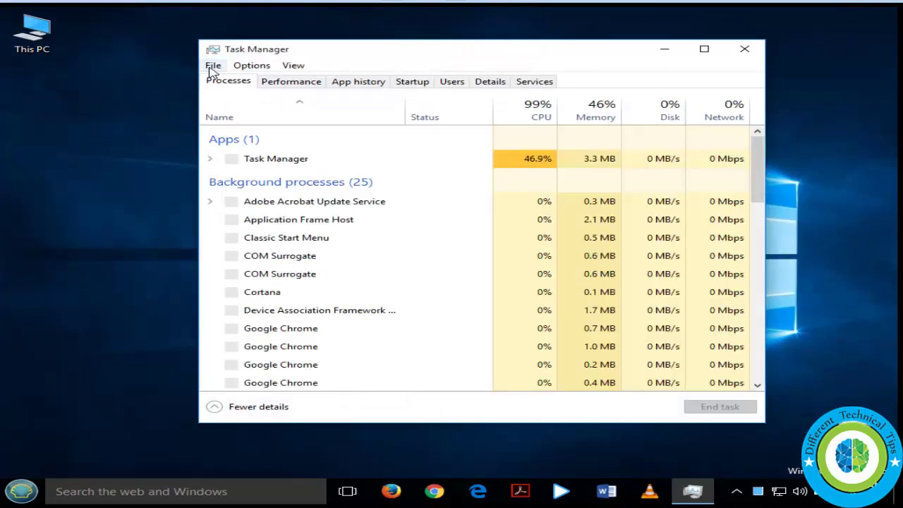
pyautogui.click(213, 65)
pyautogui.click(222, 84)
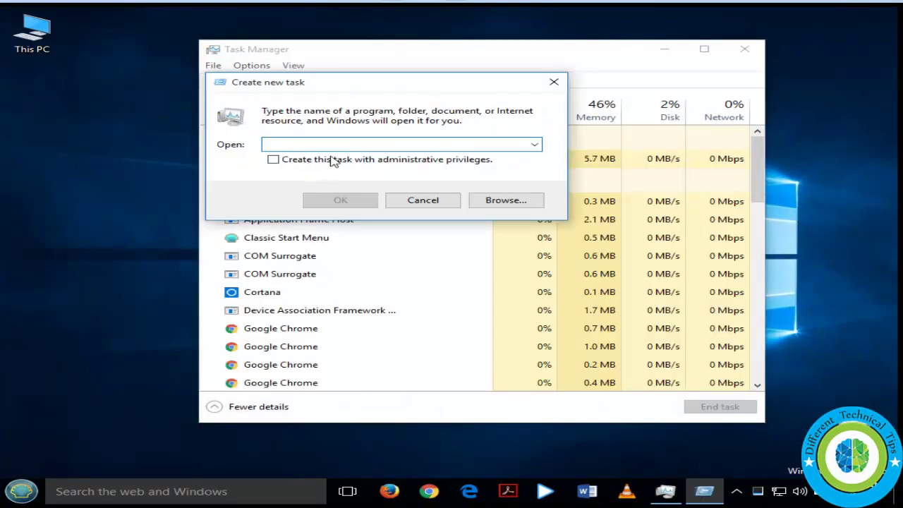
pyautogui.write('cmd')
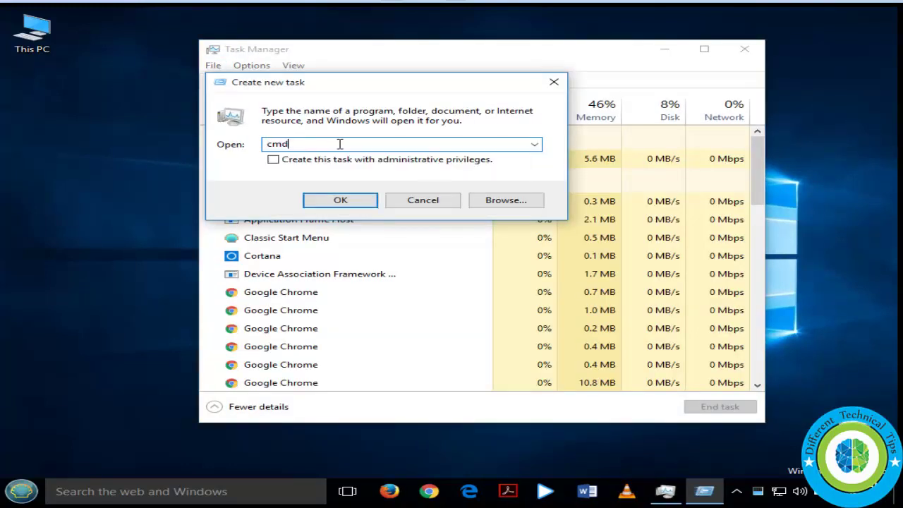
pyautogui.click(275, 162)
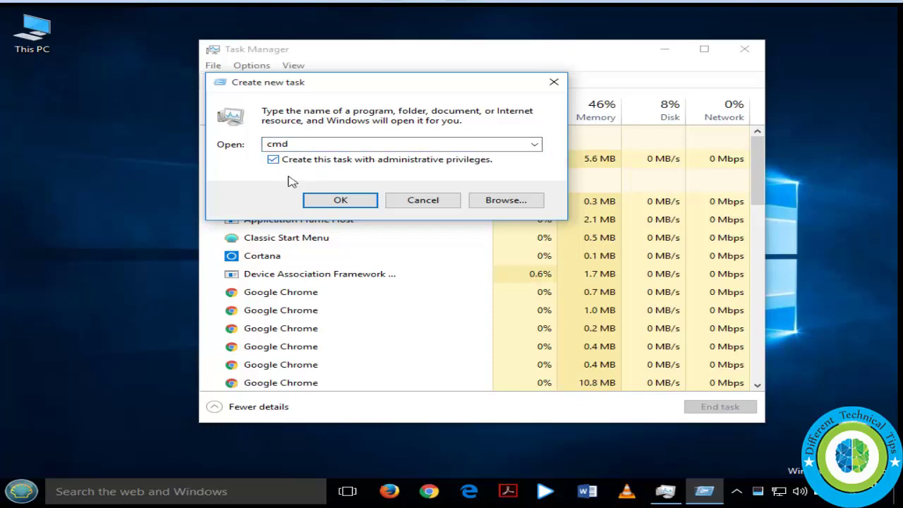
pyautogui.click(340, 200)
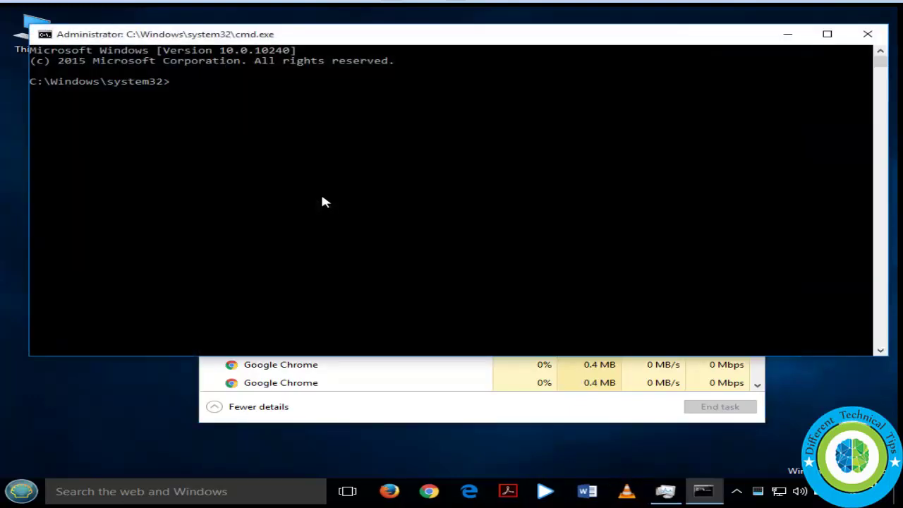
# Launch System Restore from the command prompt by running rstrui.exe
pyautogui.moveTo(378, 43); pyautogui.dragTo(376, 57)
pyautogui.write('r')
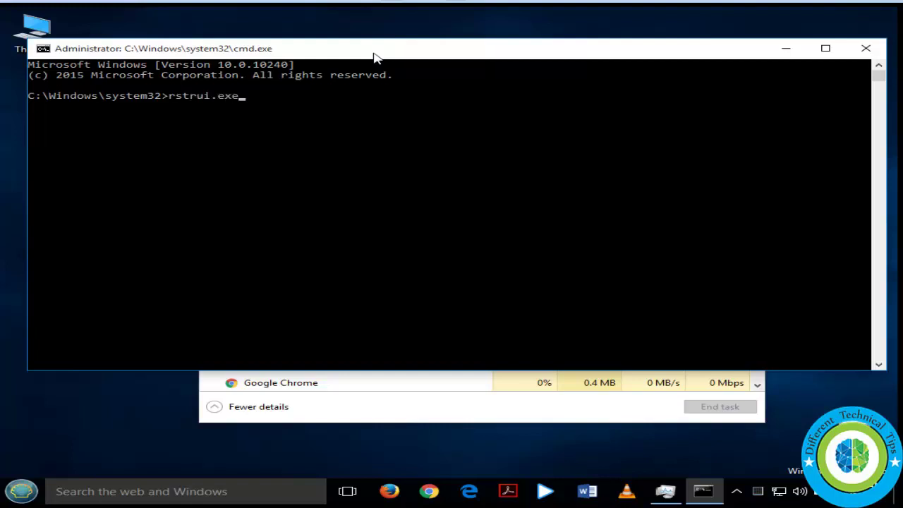
pyautogui.write('strui.exe')
pyautogui.press('Return')
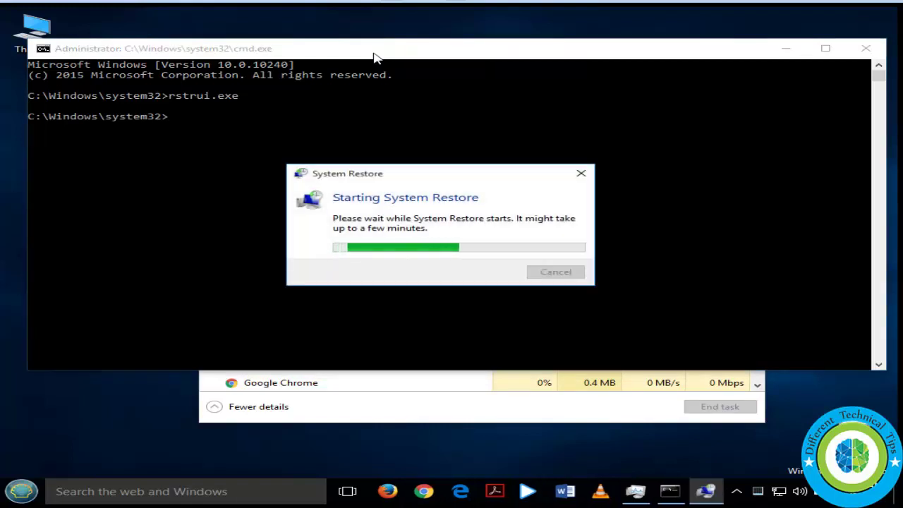
# Restore the computer to the manual restore point RestorePoint_1, accept the interruption warning and close the completion message
pyautogui.click(582, 388)
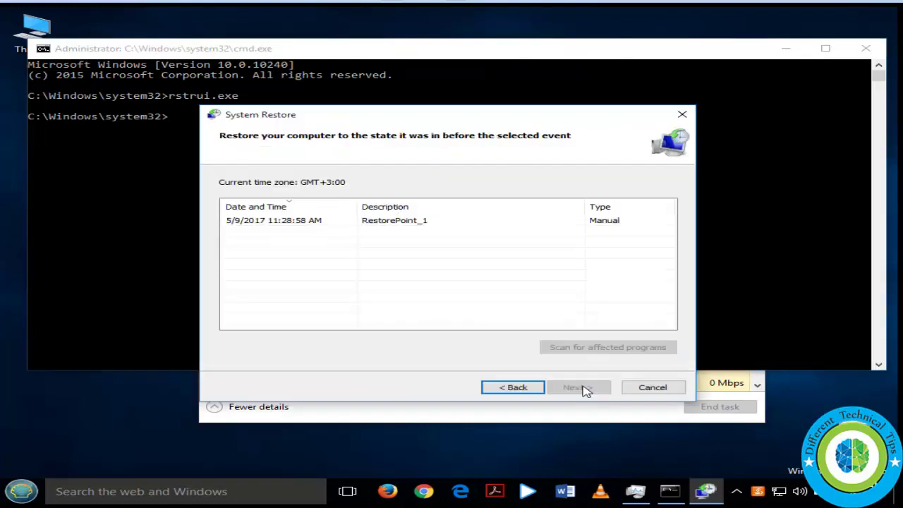
pyautogui.click(319, 224)
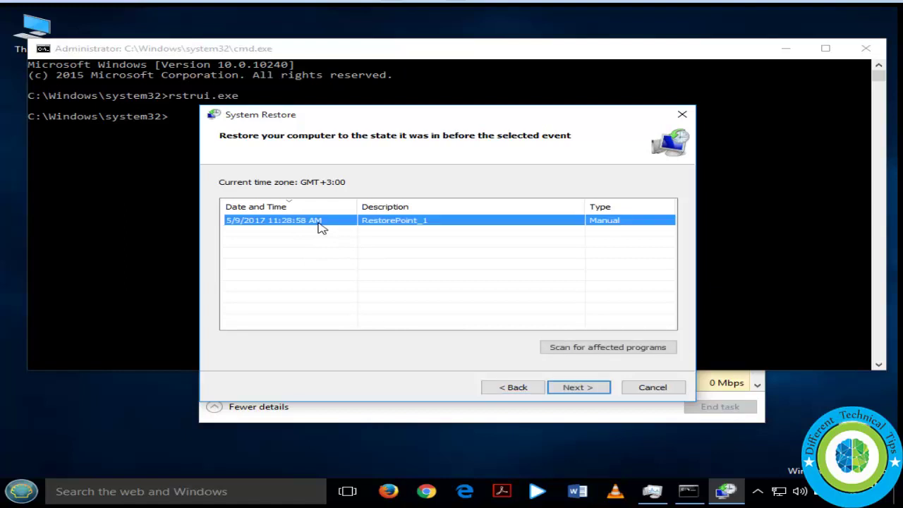
pyautogui.click(577, 388)
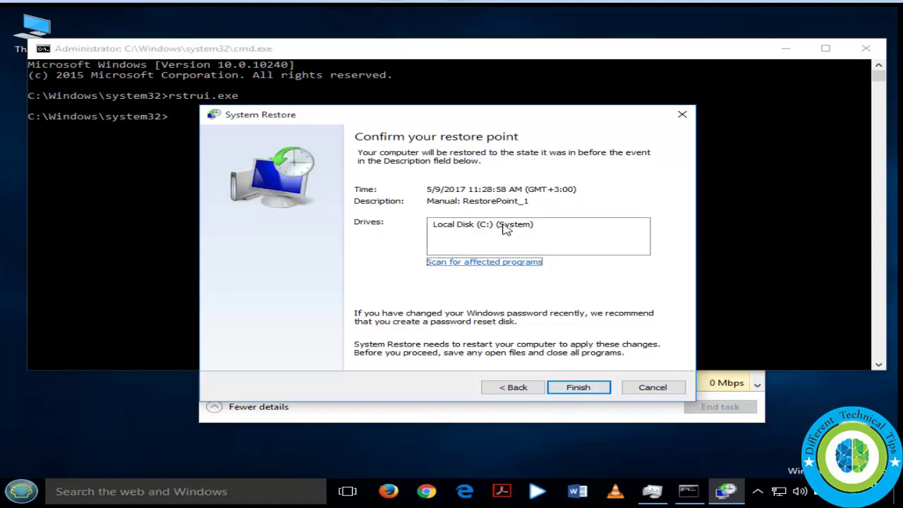
pyautogui.click(505, 229)
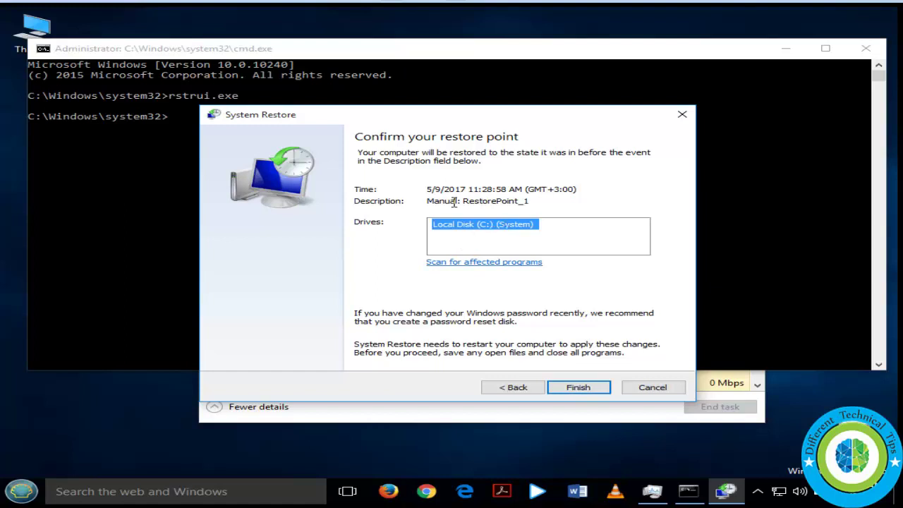
pyautogui.click(587, 390)
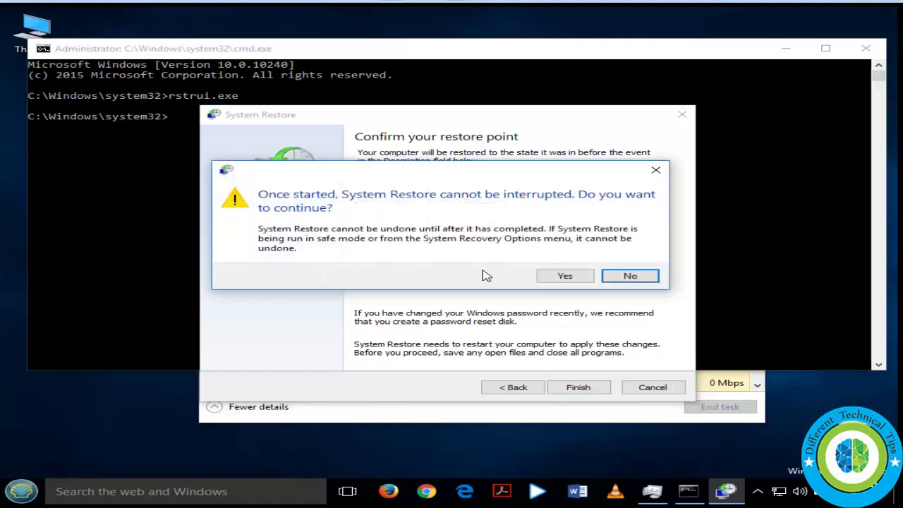
pyautogui.click(567, 278)
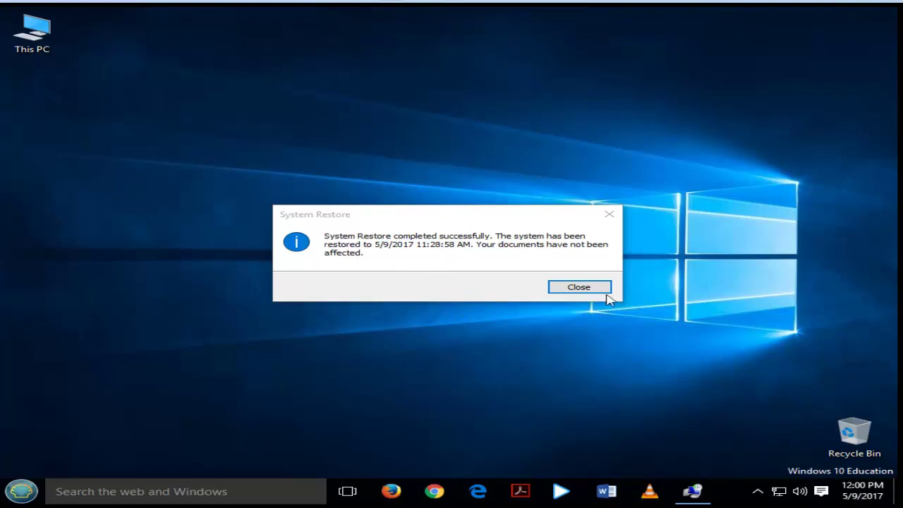
pyautogui.click(574, 286)
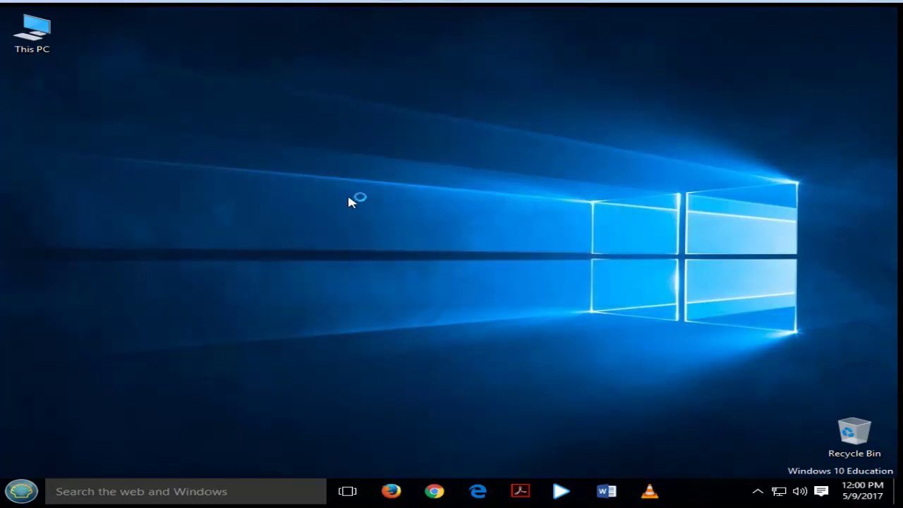